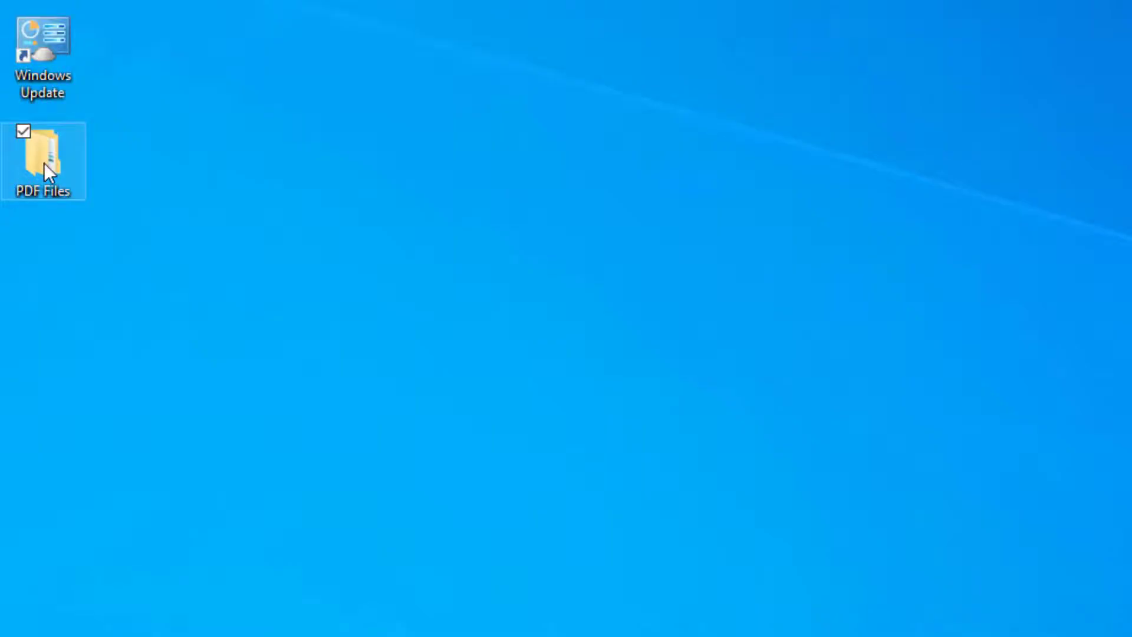
# Go into PDF Files > First Method and select PAX-buying-guide-with-adverts.pdf.
pyautogui.doubleClick(43, 163)
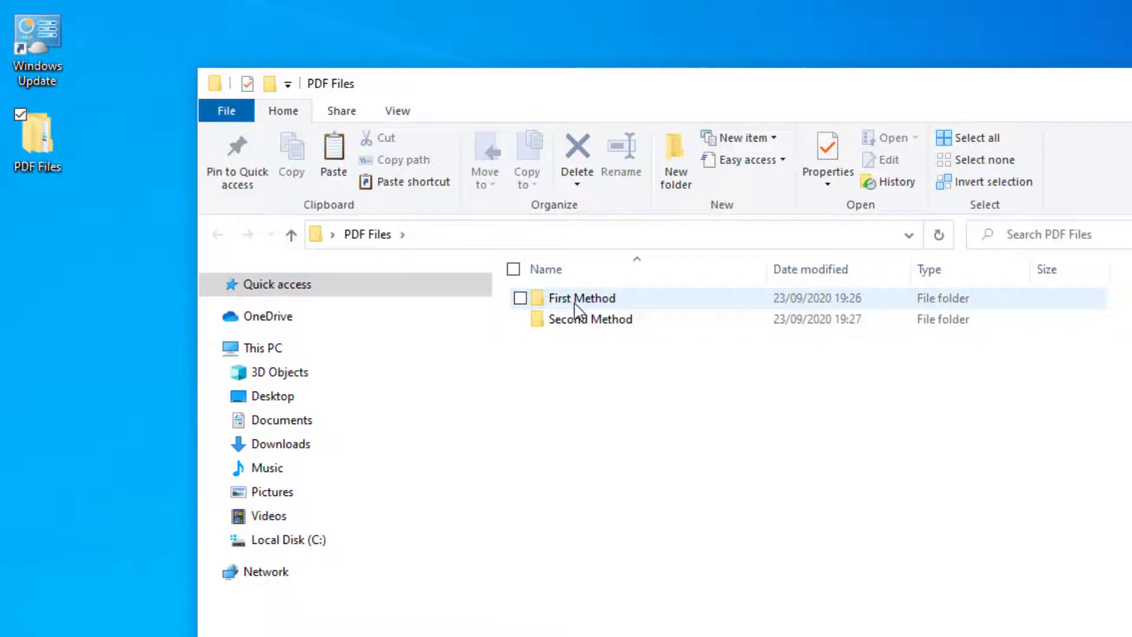
pyautogui.doubleClick(576, 300)
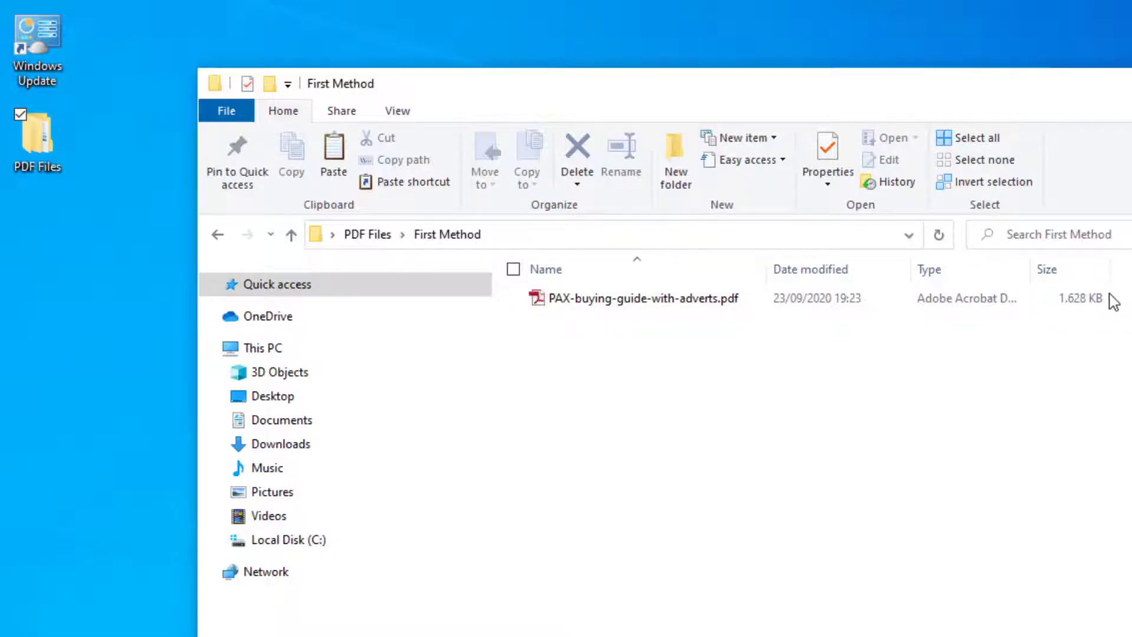
pyautogui.click(580, 303)
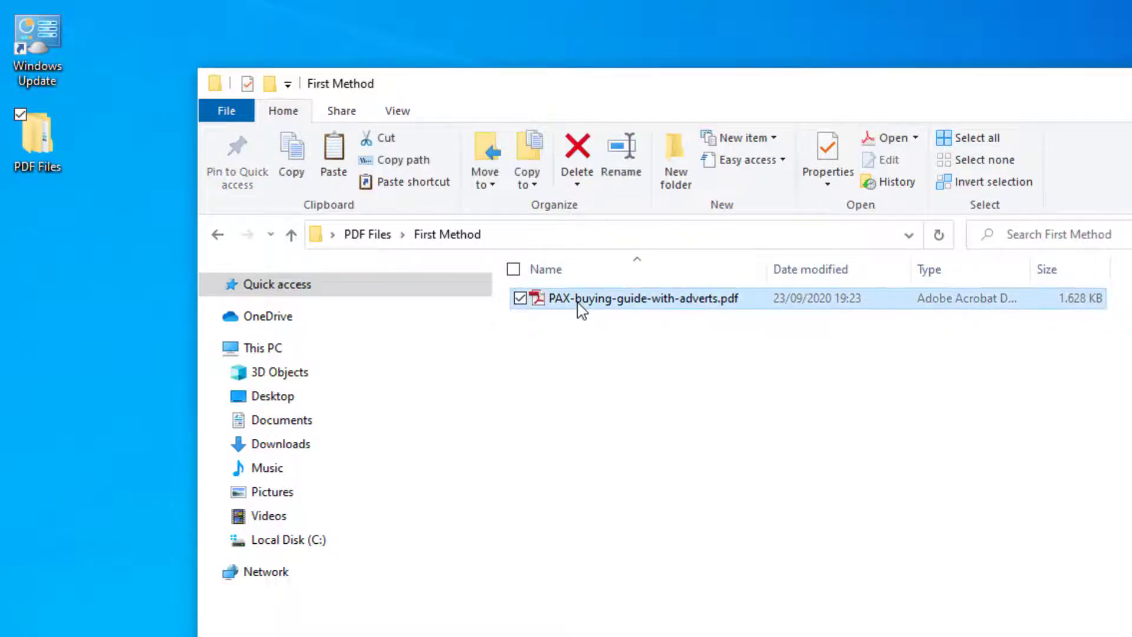
# Open the PAX buying guide in Acrobat, fitted to one full page.
pyautogui.doubleClick(580, 302)
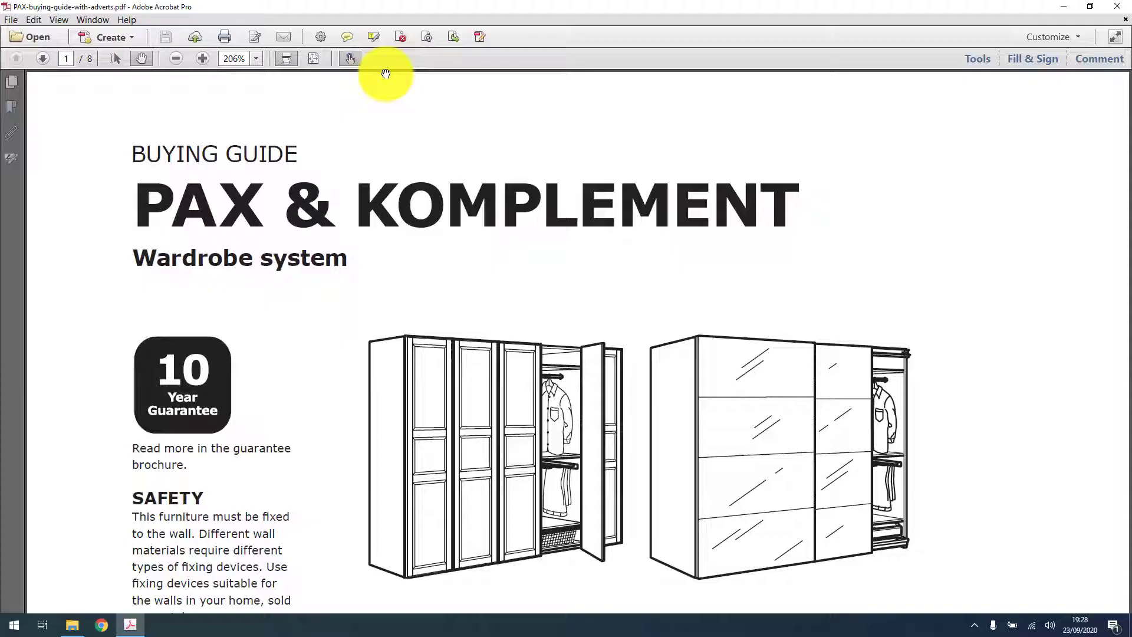
pyautogui.click(316, 59)
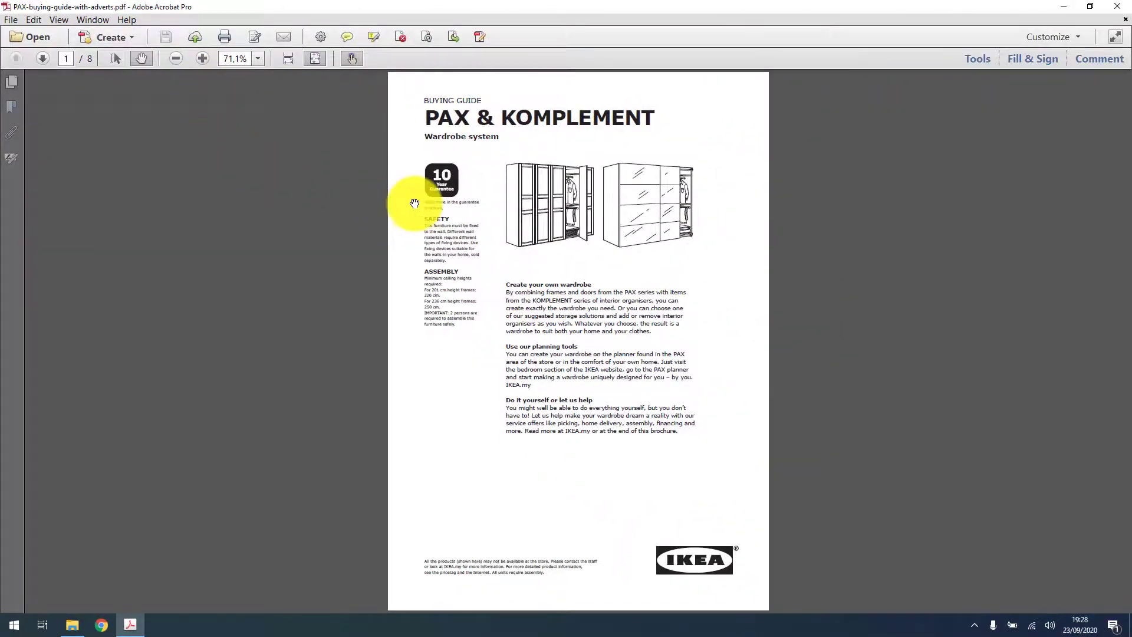
pyautogui.scroll(-2, 417, 207)
pyautogui.scroll(2, 416, 208)
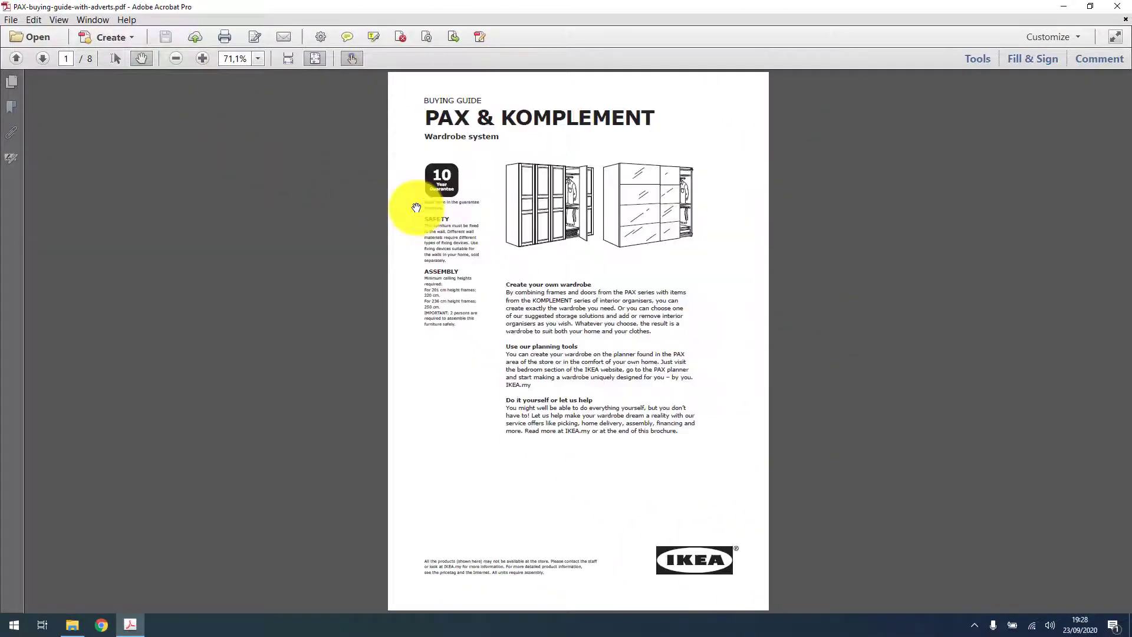
# Browse the eight page thumbnails to locate the adverts on pages 3 and 6.
pyautogui.click(13, 85)
pyautogui.click(100, 329)
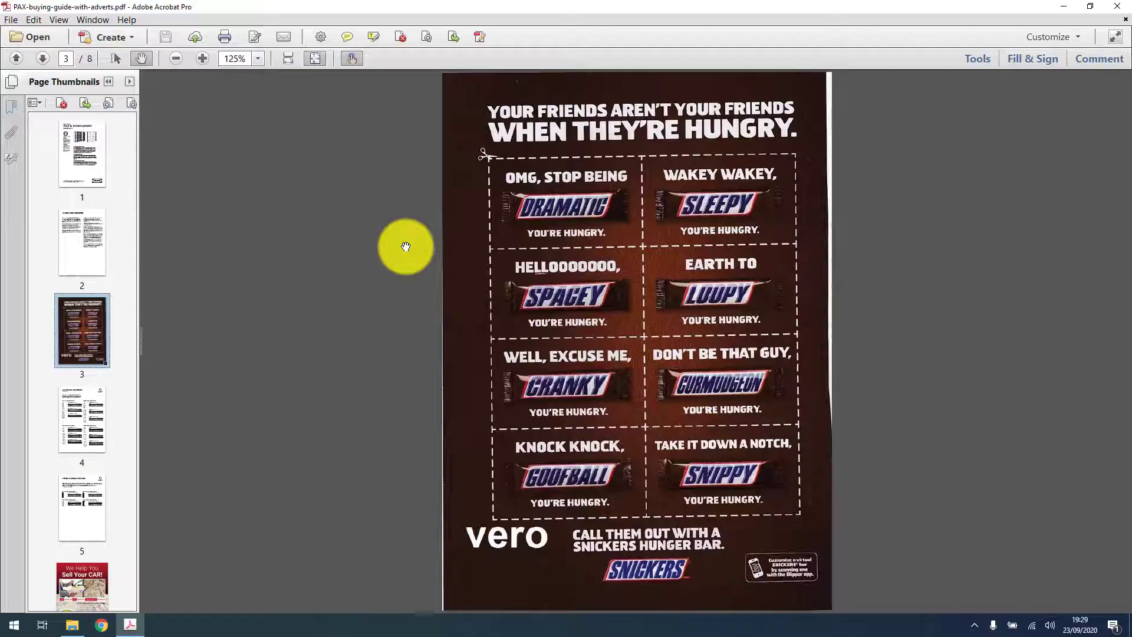
pyautogui.scroll(-2, 405, 246)
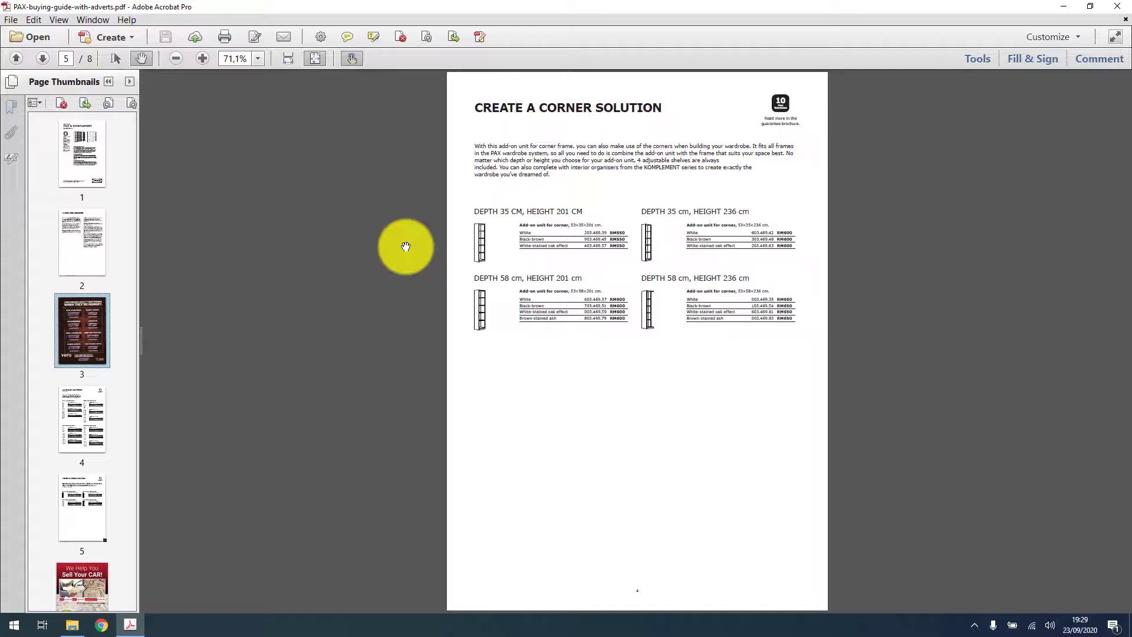
pyautogui.scroll(-1, 406, 246)
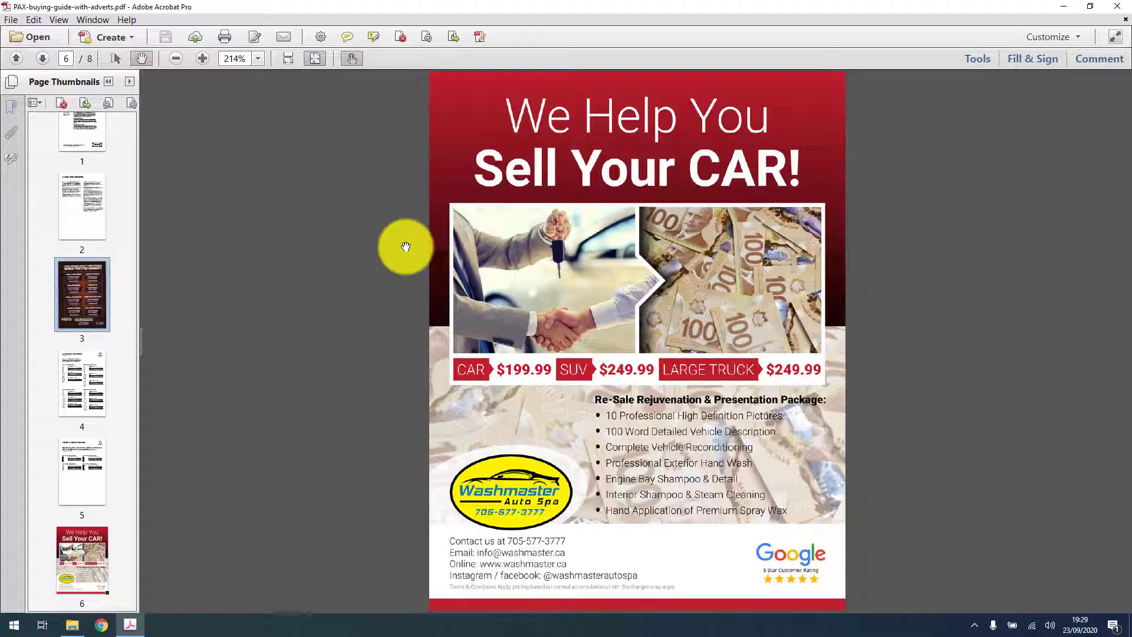
pyautogui.scroll(-1, 405, 247)
pyautogui.scroll(-1, 405, 246)
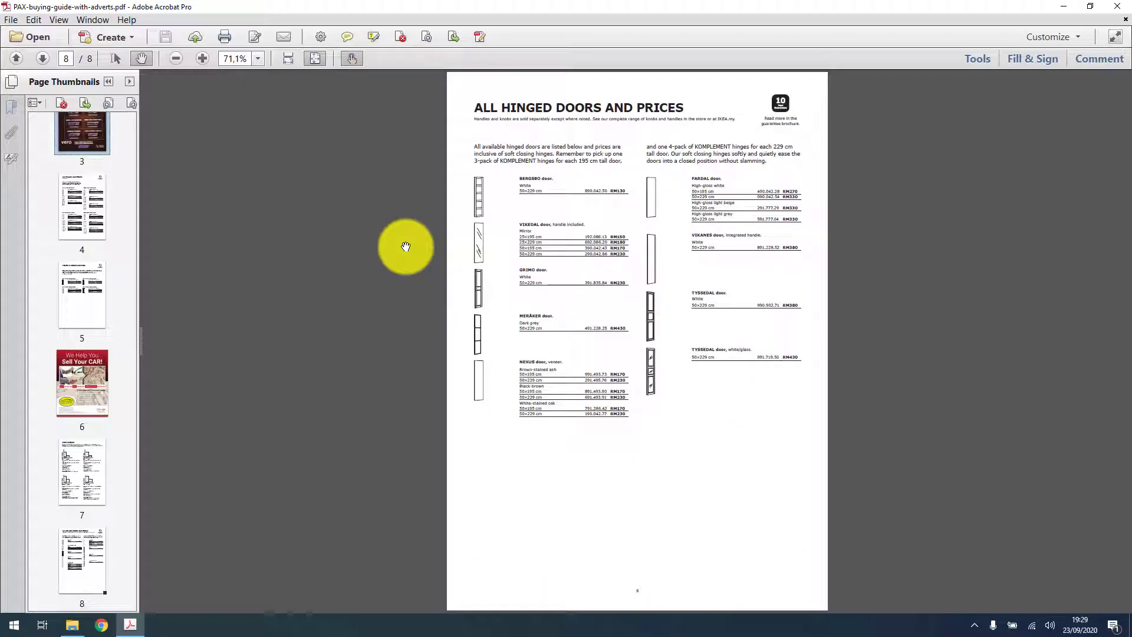
pyautogui.scroll(7, 405, 246)
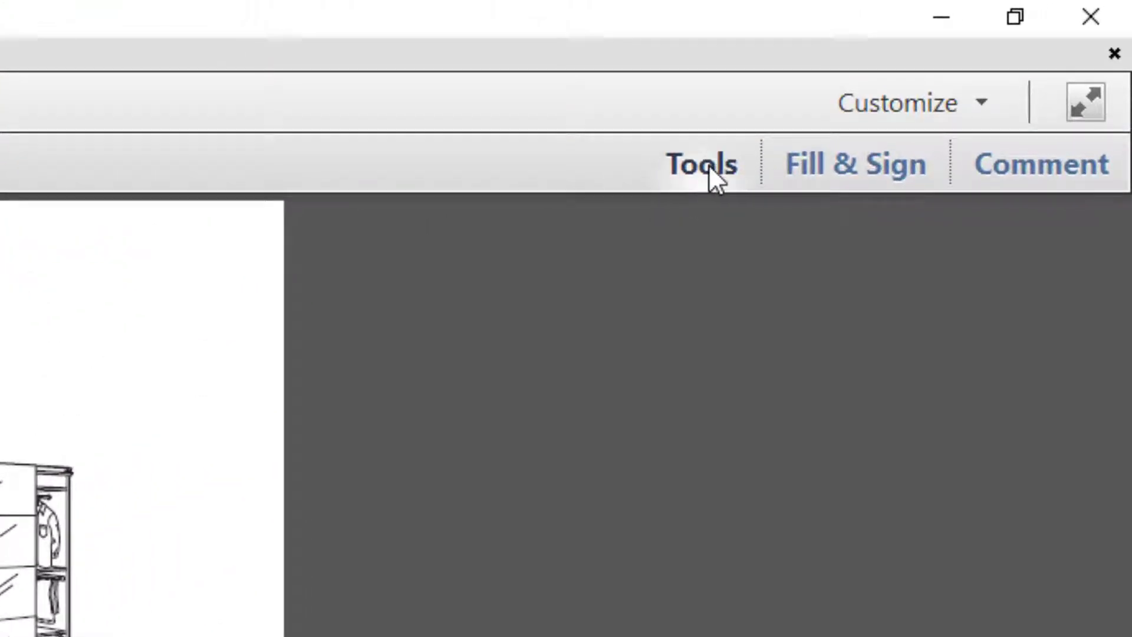
# Delete page 3, the Snickers advert, using the page-editing tools.
pyautogui.click(705, 164)
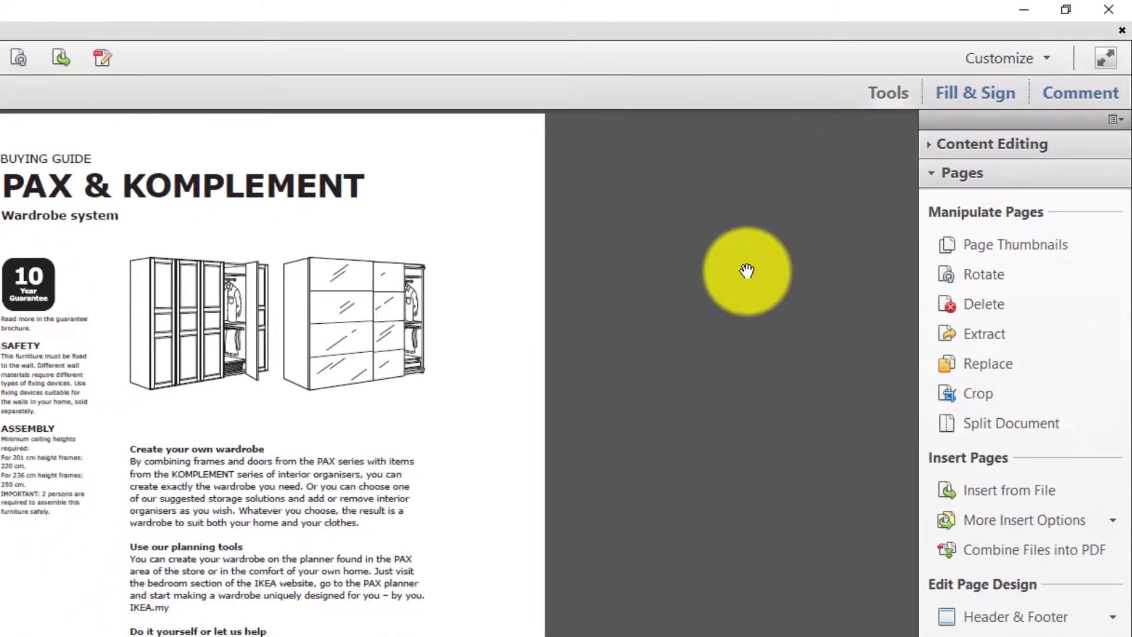
pyautogui.click(989, 306)
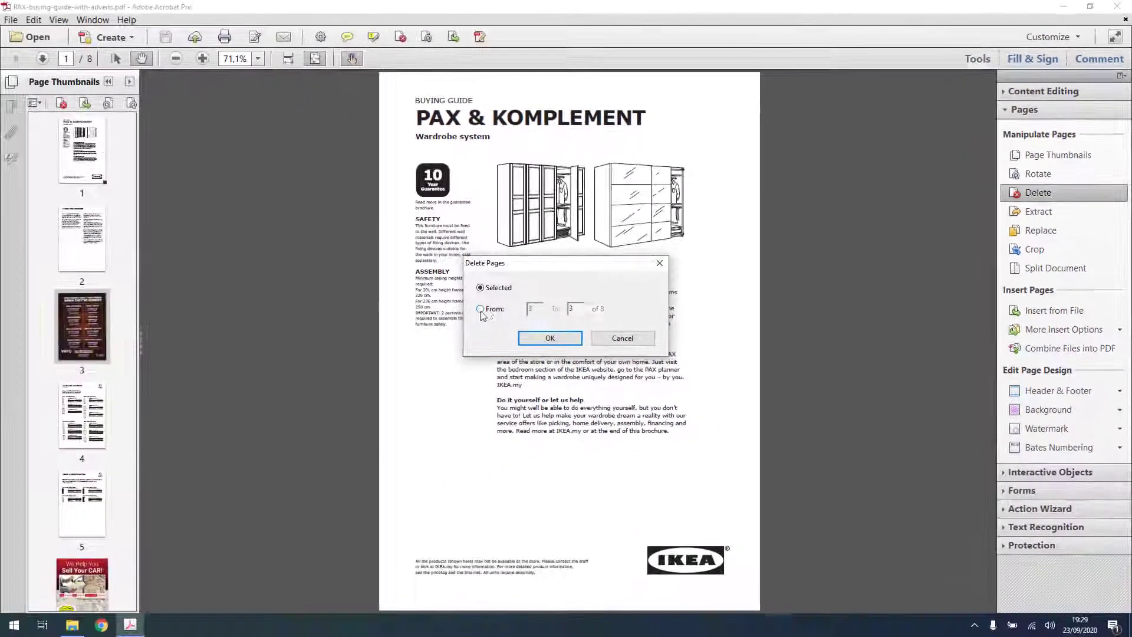
pyautogui.click(480, 309)
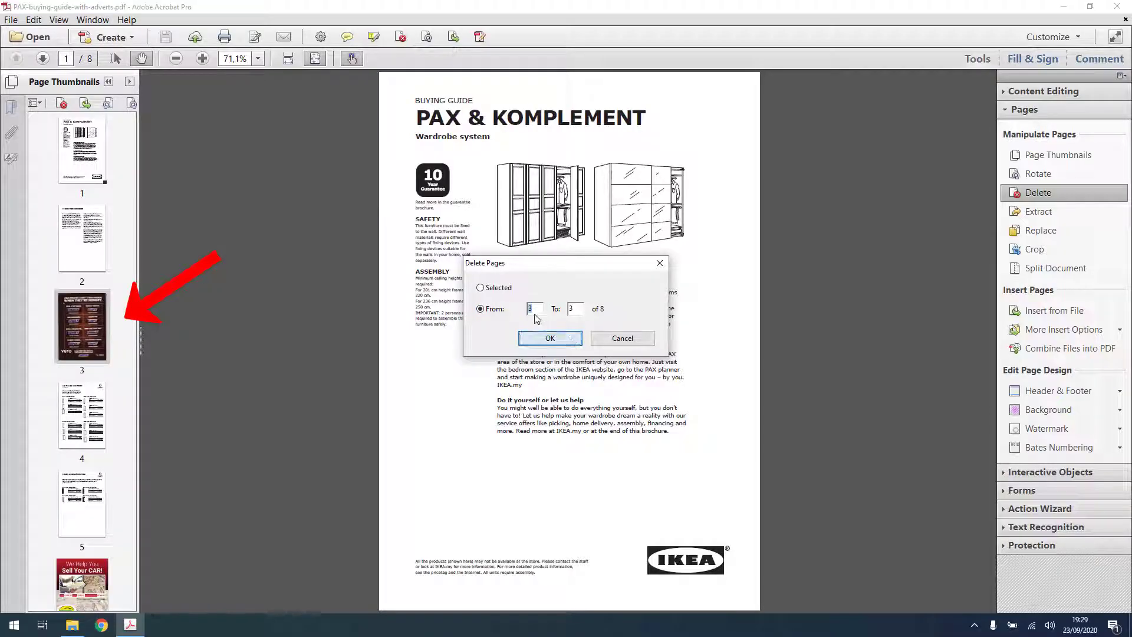
pyautogui.click(571, 339)
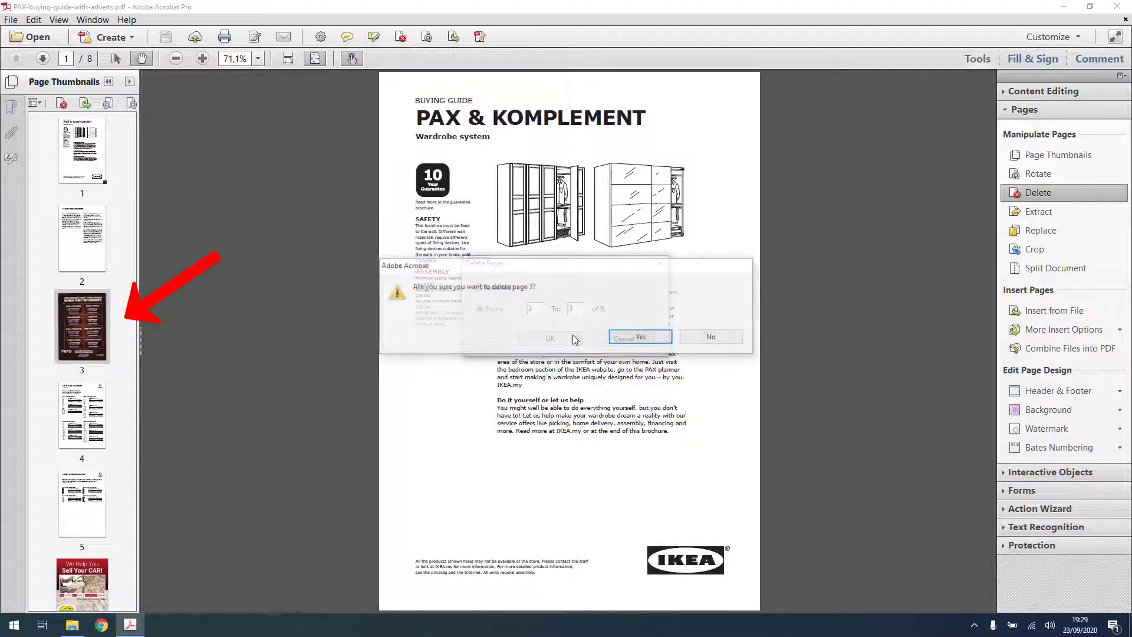
pyautogui.click(641, 339)
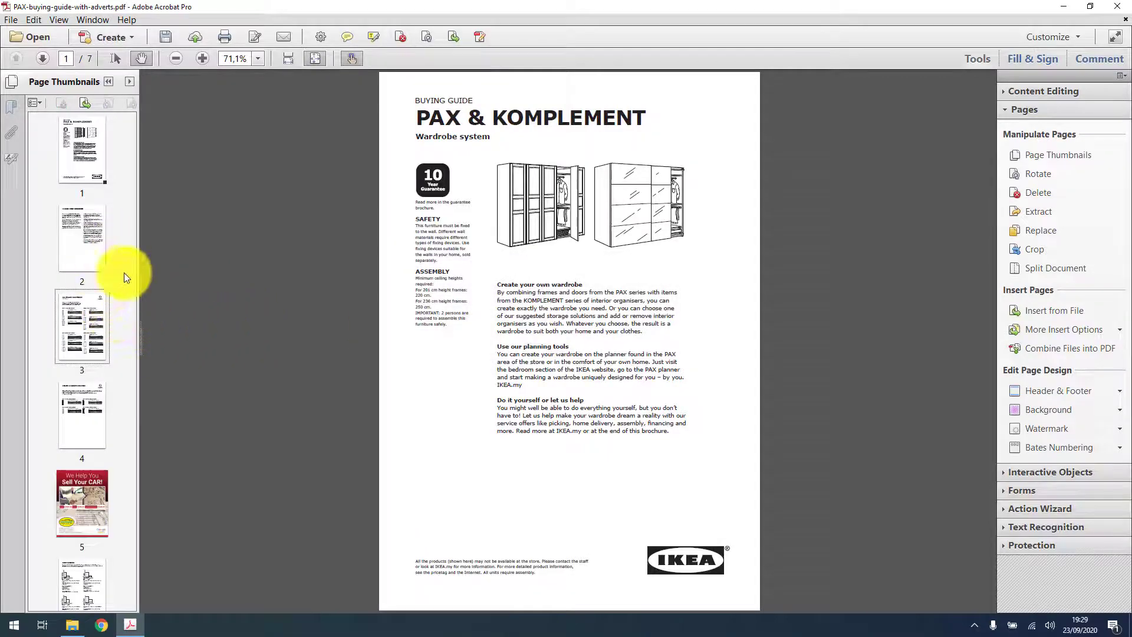
# Delete the Sell Your CAR advert page (now page 5) from its thumbnail's context menu.
pyautogui.click(96, 178)
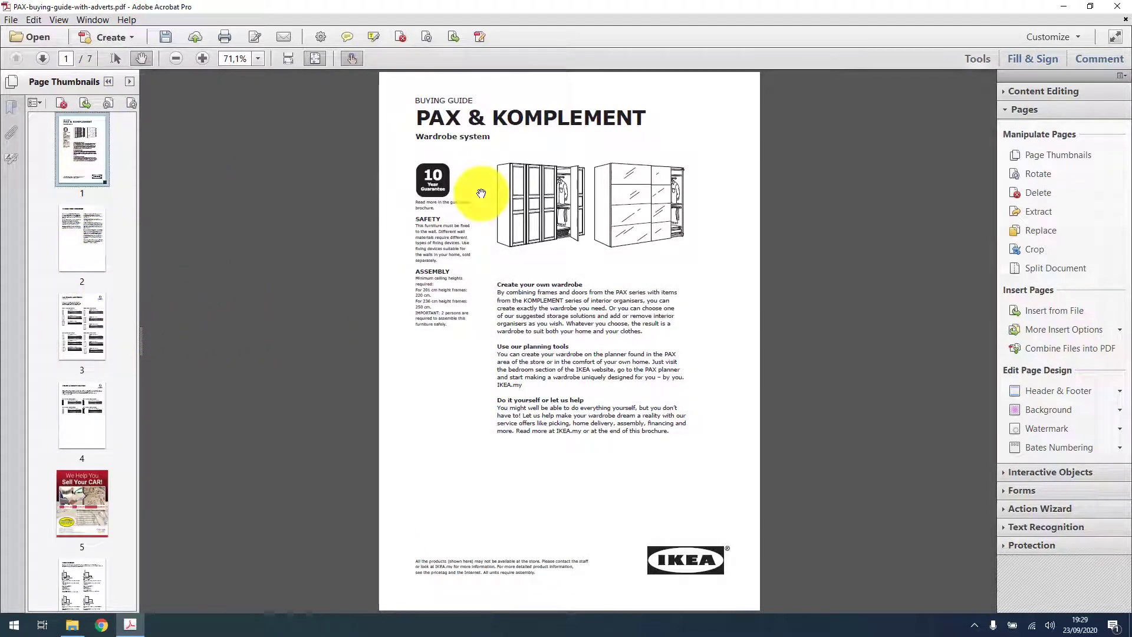
pyautogui.scroll(-3, 402, 231)
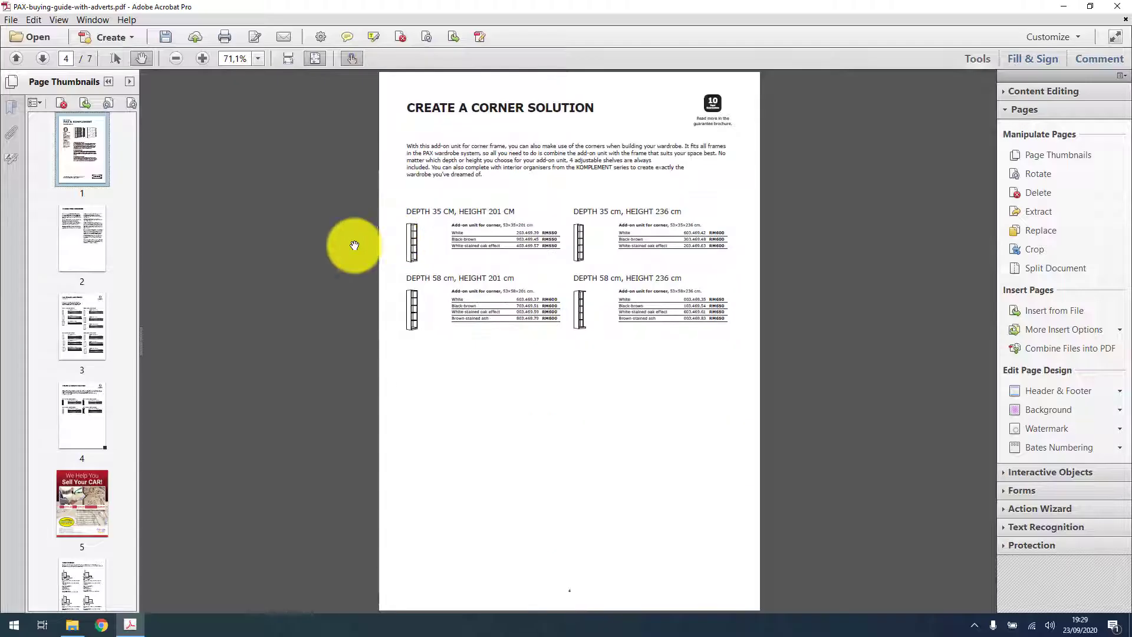
pyautogui.scroll(-2, 114, 316)
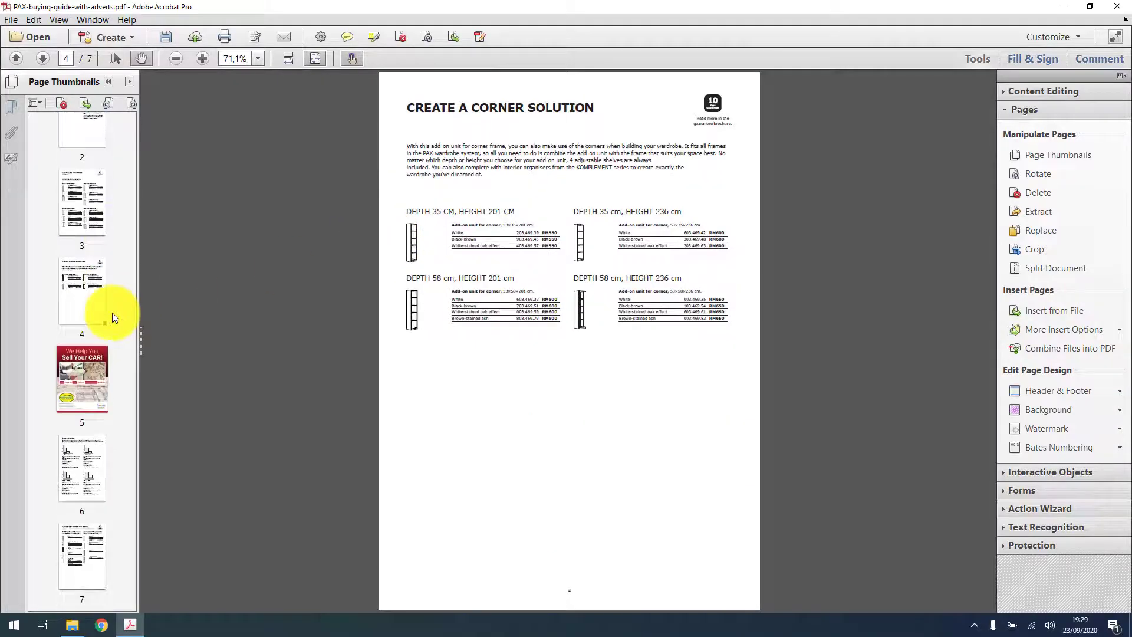
pyautogui.click(75, 389)
pyautogui.rightClick(79, 380)
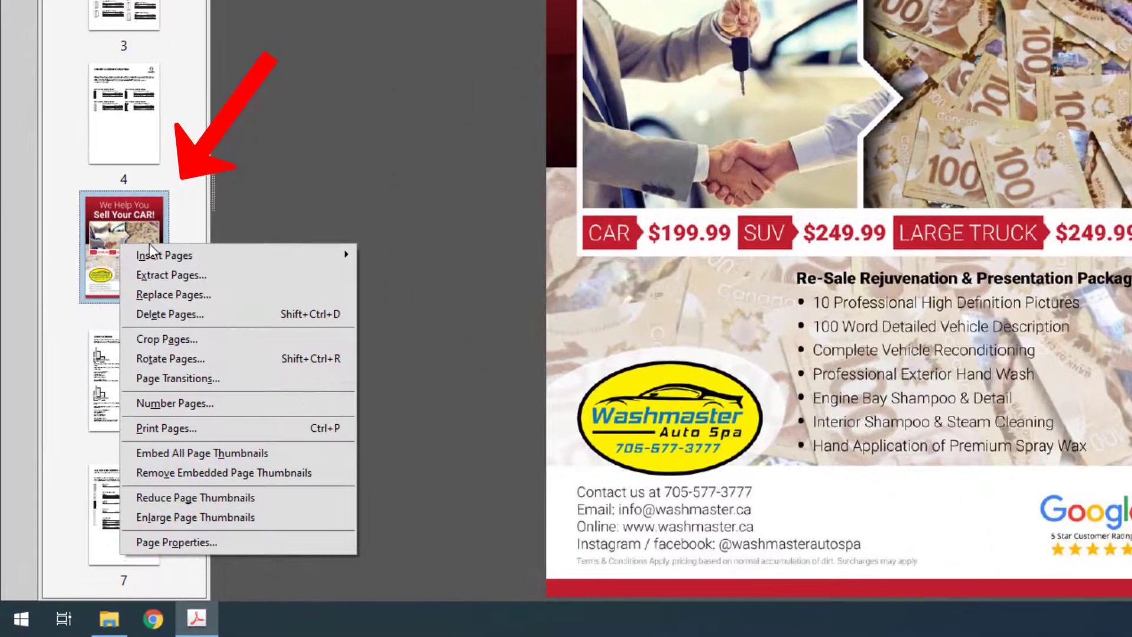
pyautogui.click(227, 318)
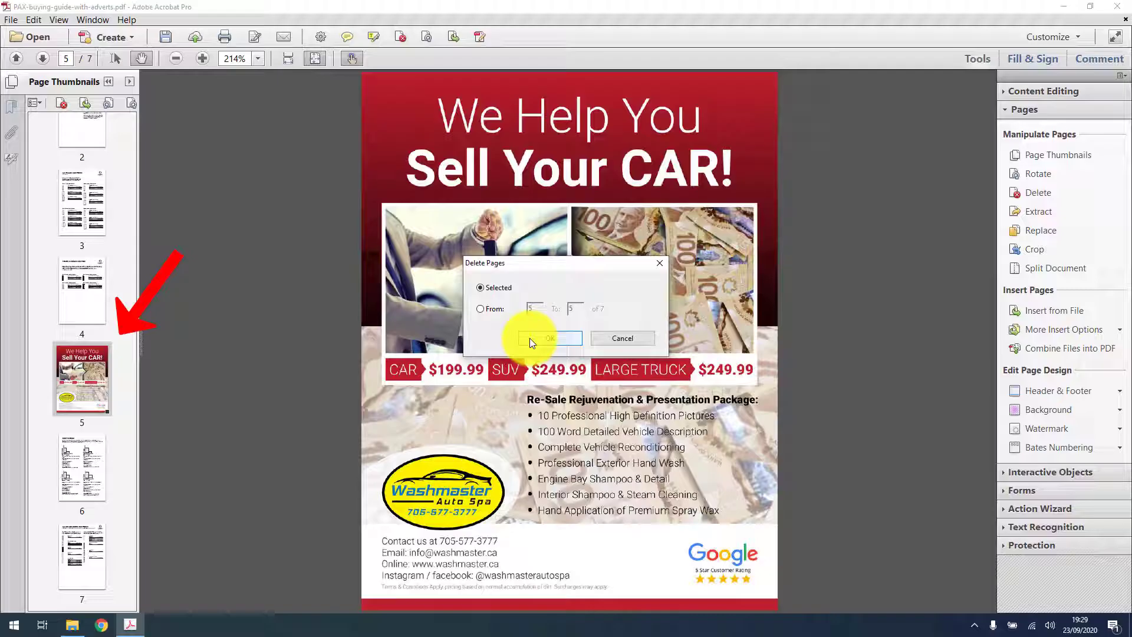
pyautogui.click(529, 338)
pyautogui.click(629, 337)
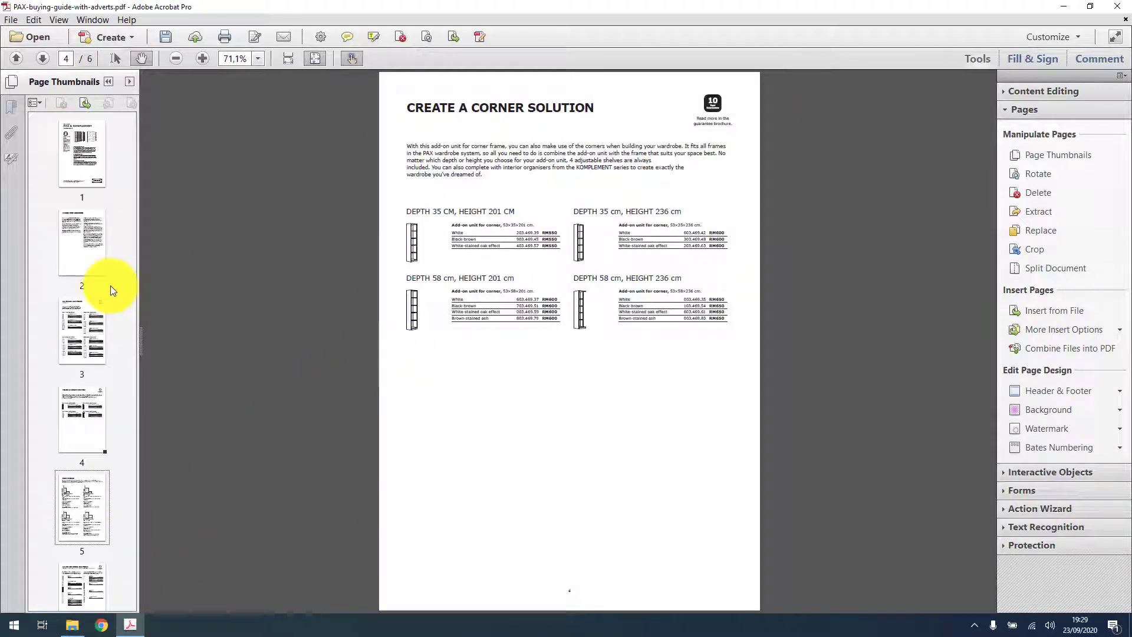
# Review the six remaining pages, save the guide, and close Acrobat.
pyautogui.scroll(2, 111, 286)
pyautogui.click(101, 153)
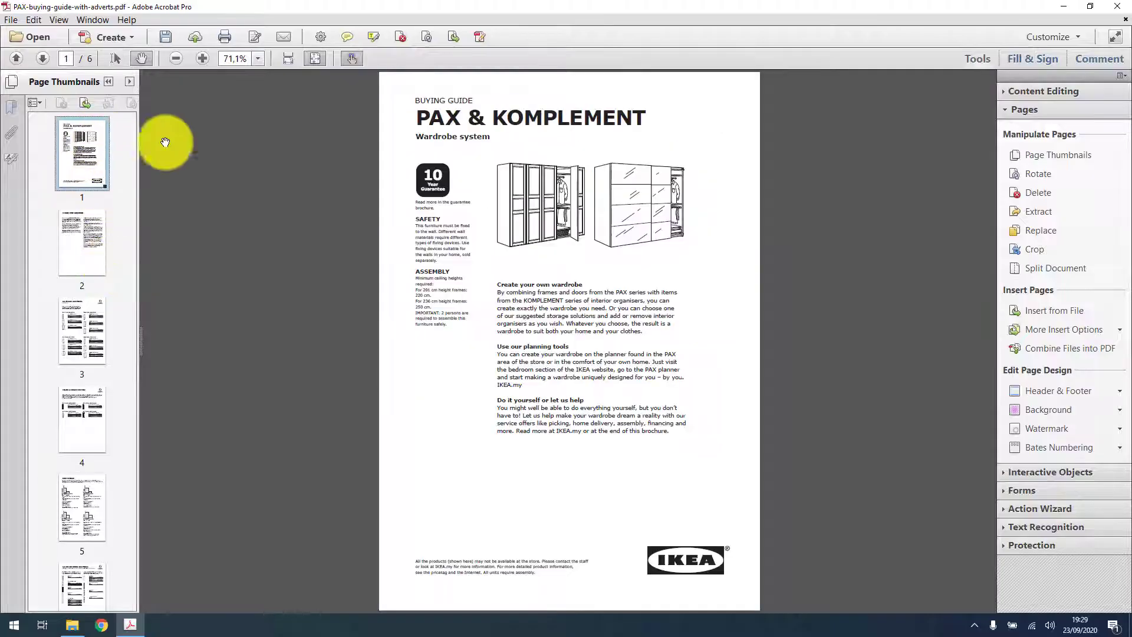
pyautogui.scroll(-1, 384, 194)
pyautogui.scroll(-3, 383, 194)
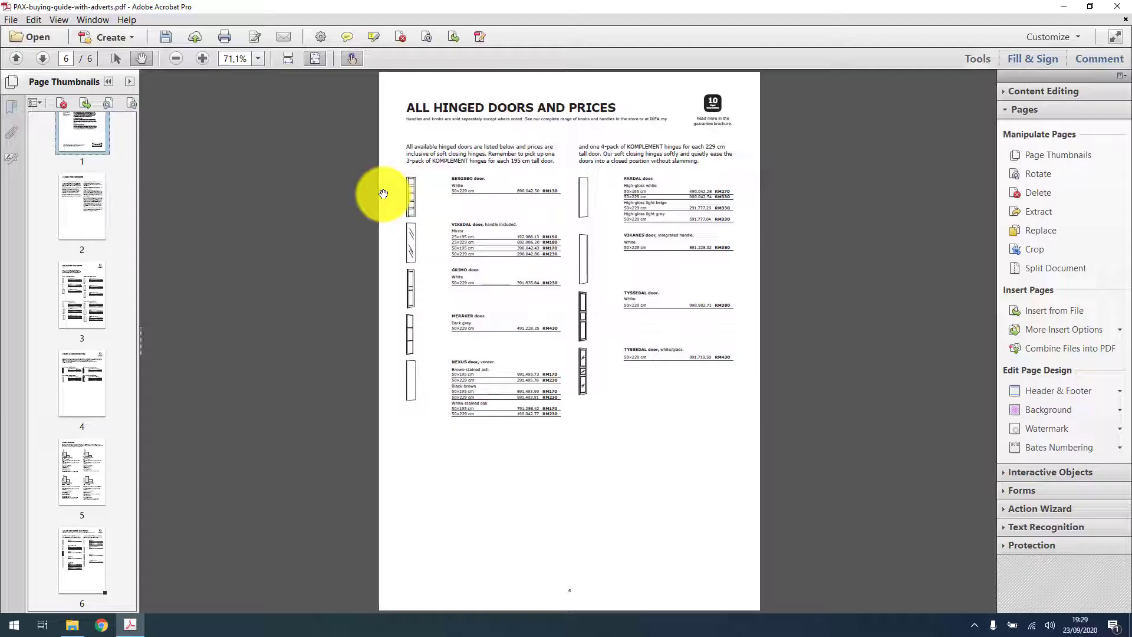
pyautogui.scroll(4, 384, 194)
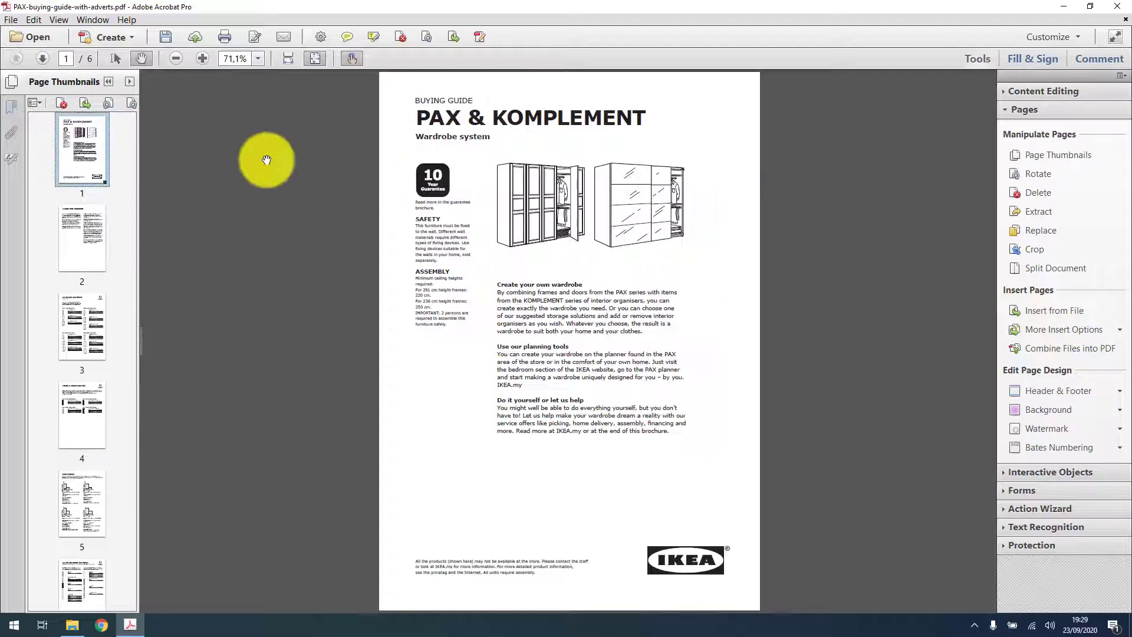
pyautogui.click(168, 37)
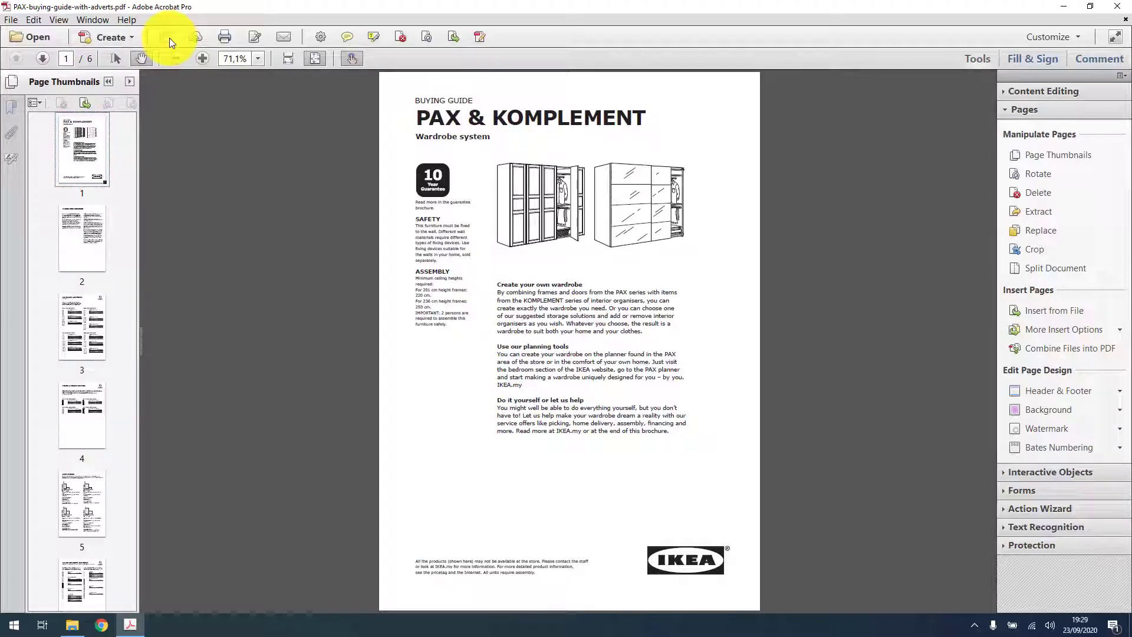
pyautogui.click(1108, 7)
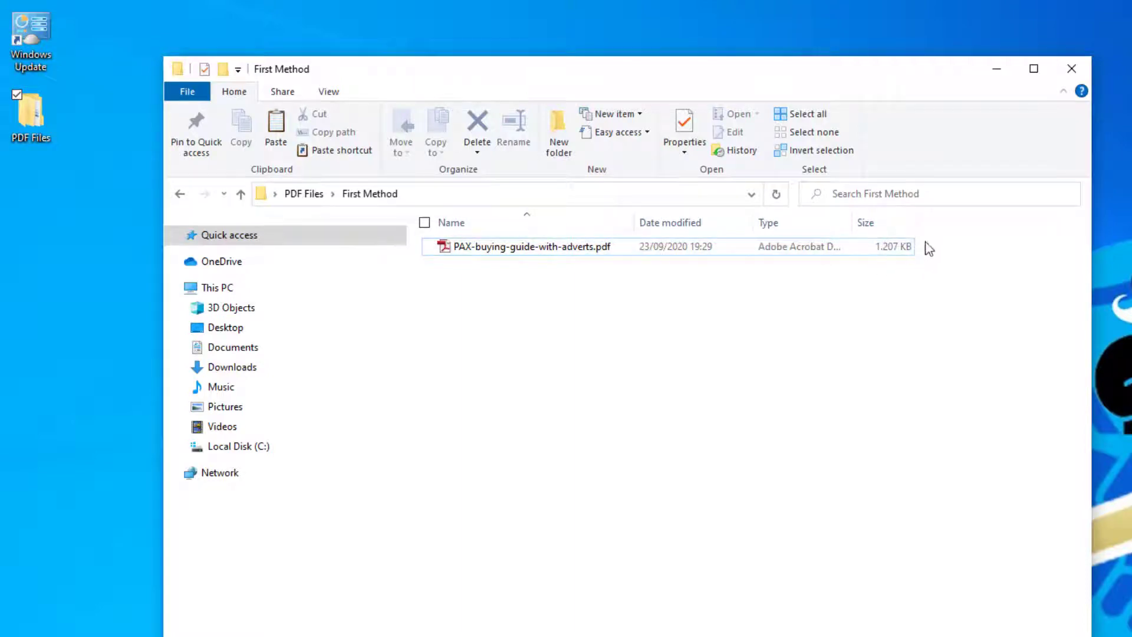
# Reopen the saved guide to confirm six pages, close it, and return to PDF Files.
pyautogui.doubleClick(514, 259)
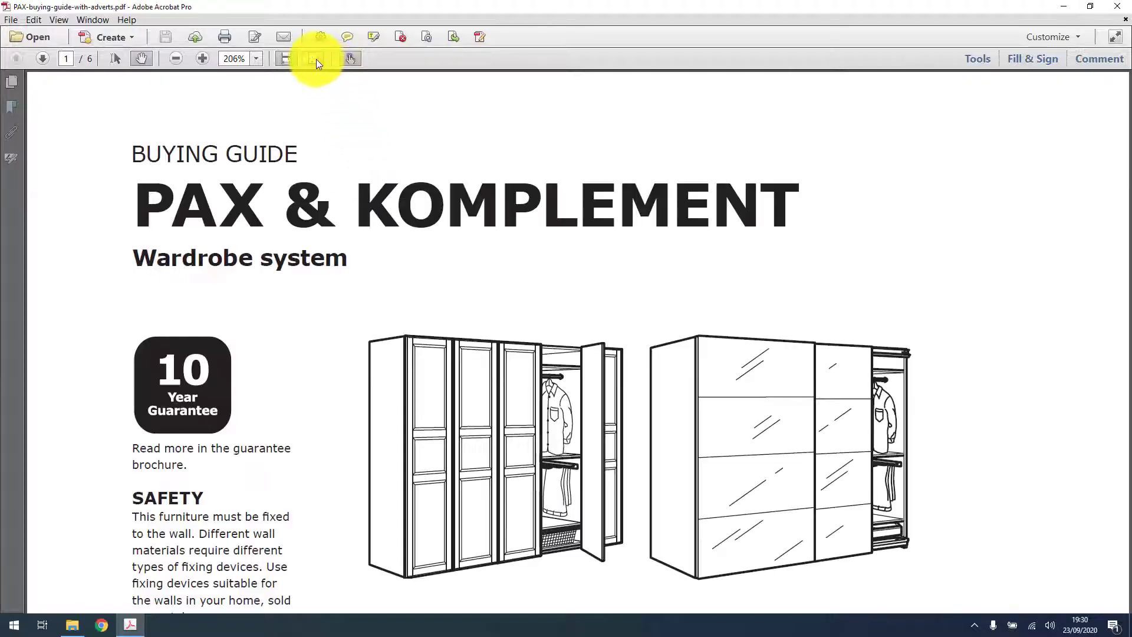
pyautogui.click(316, 59)
pyautogui.scroll(-3, 381, 203)
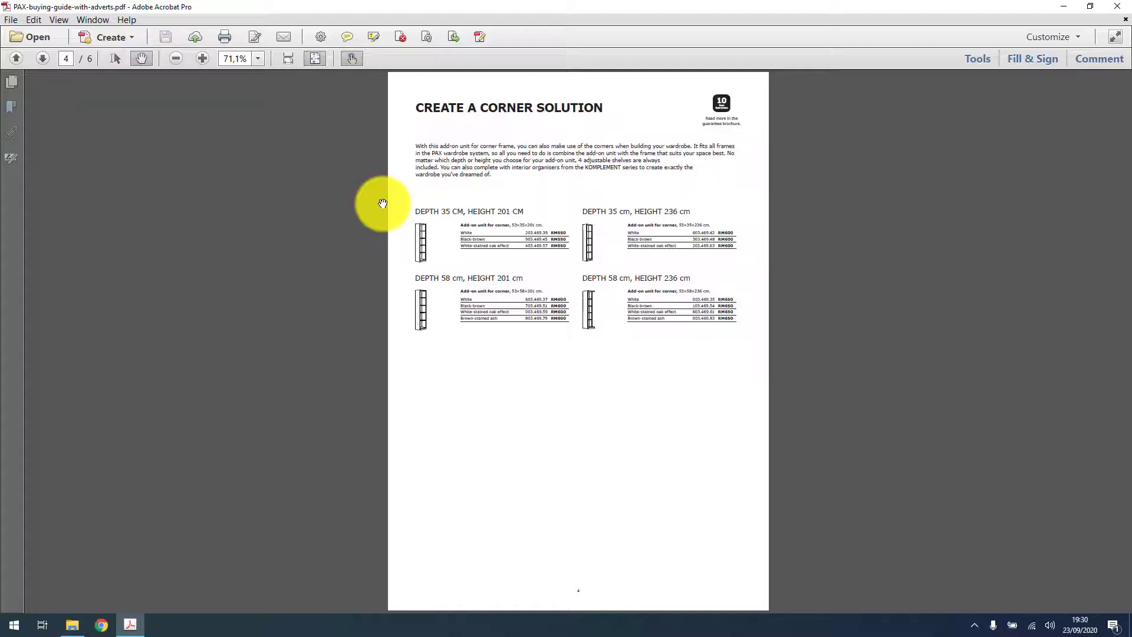
pyautogui.scroll(-2, 382, 203)
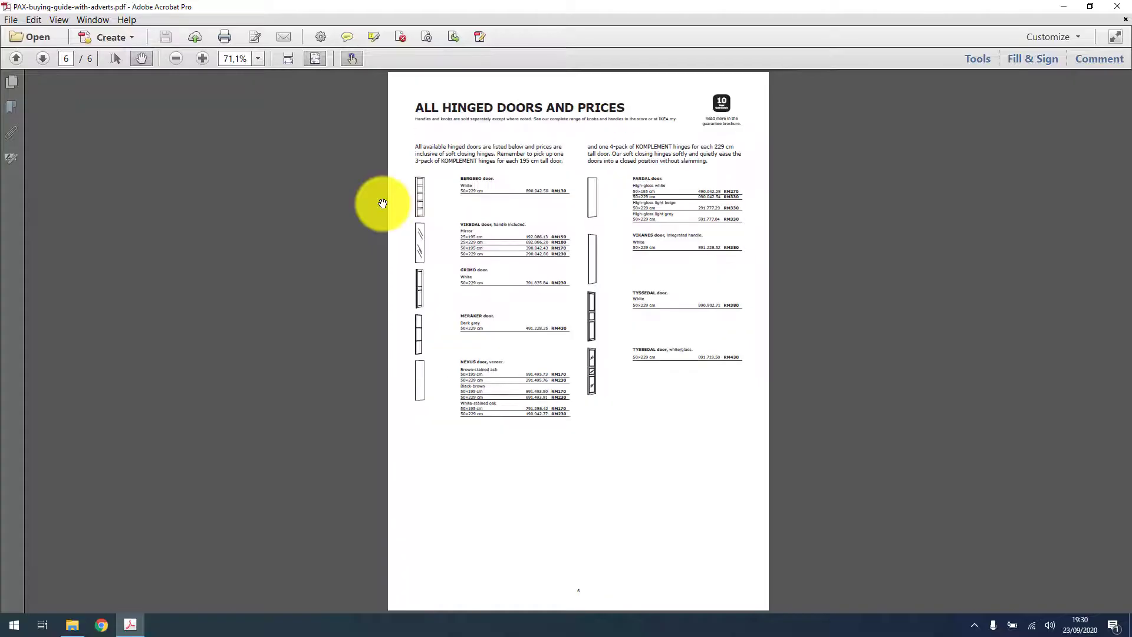
pyautogui.click(1117, 7)
pyautogui.click(452, 264)
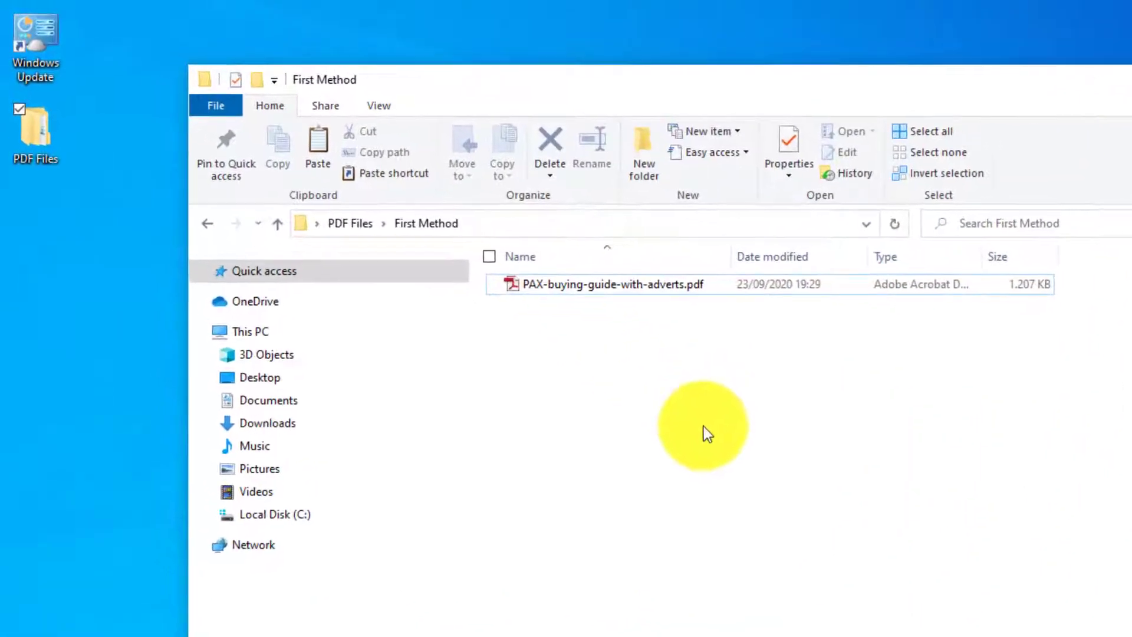
pyautogui.click(336, 228)
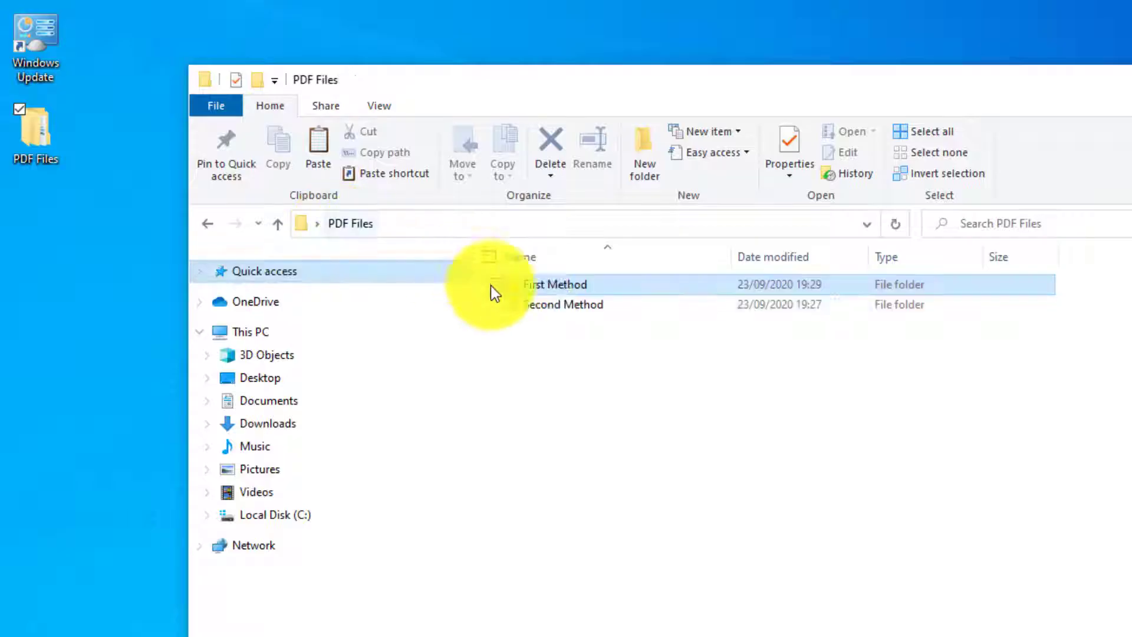
# Open the eight-page PAX guide from Second Method, fitted to page with thumbnails shown.
pyautogui.click(559, 308)
pyautogui.doubleClick(559, 308)
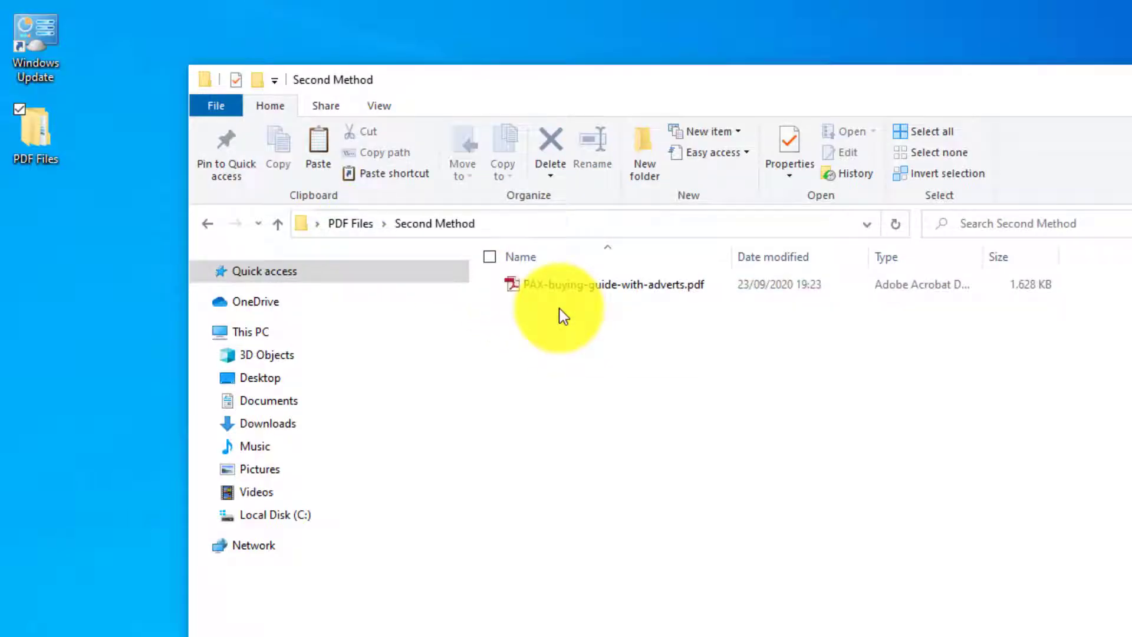
pyautogui.doubleClick(619, 283)
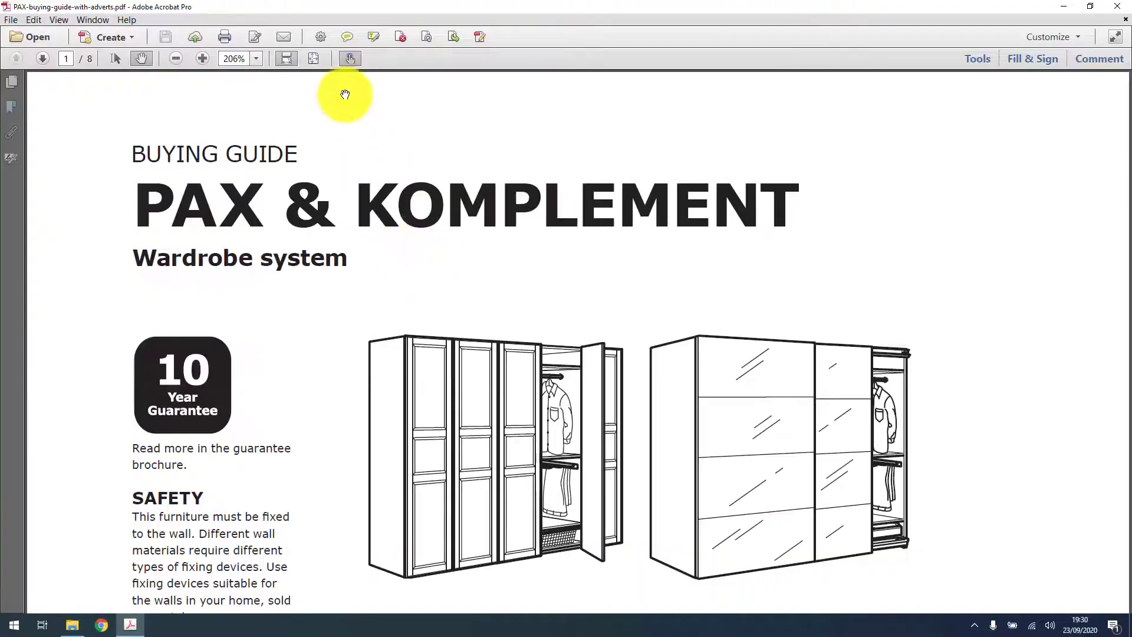
pyautogui.click(314, 59)
pyautogui.click(10, 84)
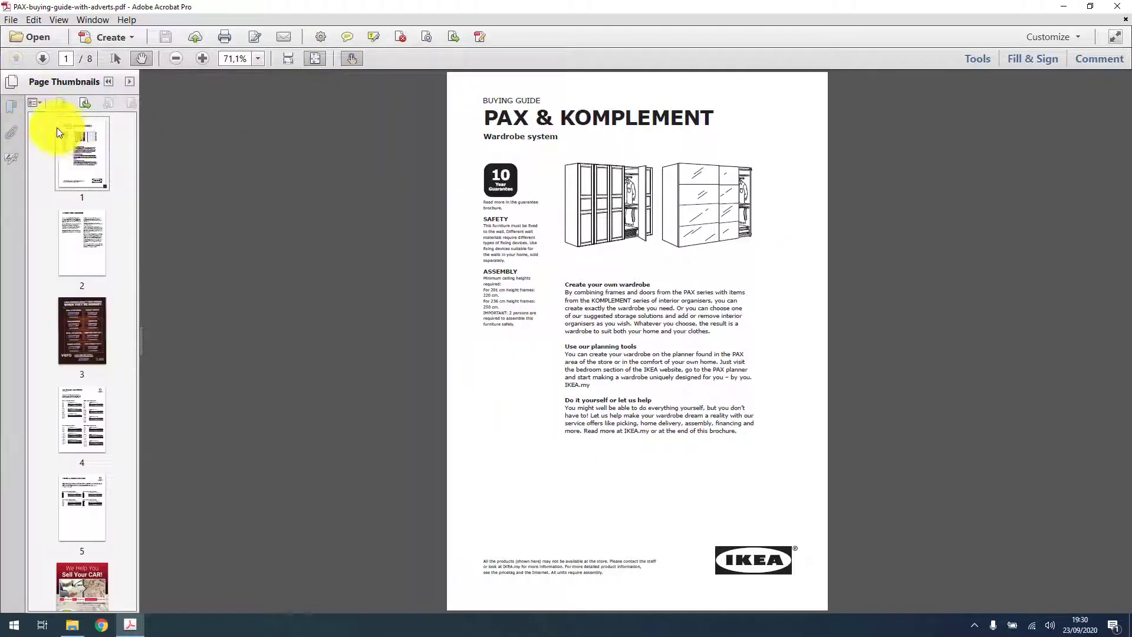
pyautogui.scroll(-3, 101, 312)
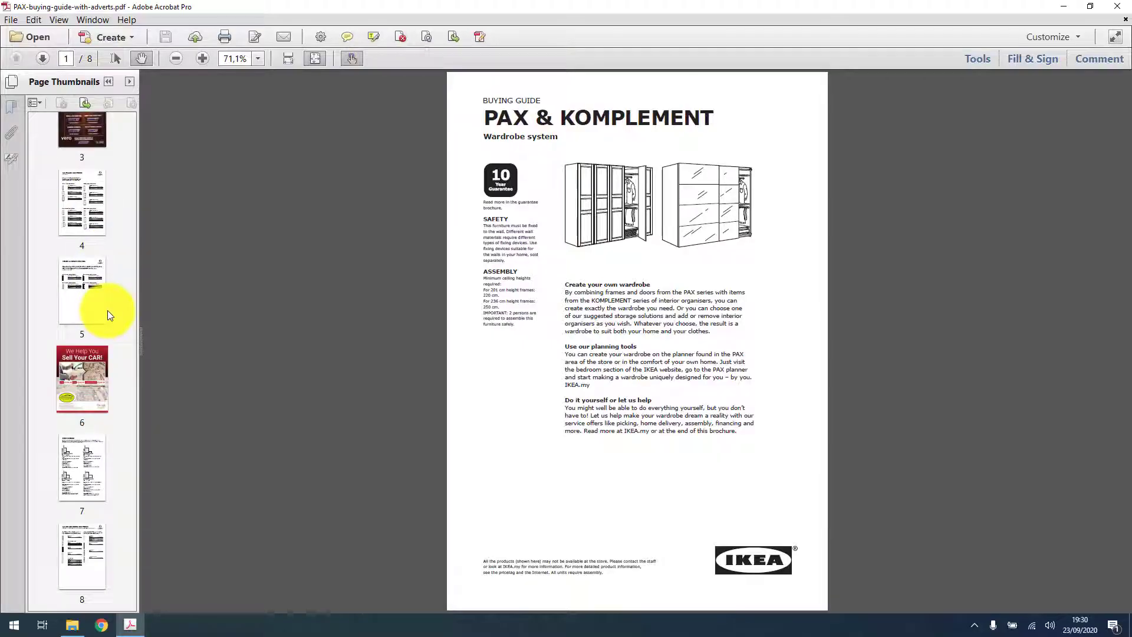
pyautogui.scroll(3, 108, 309)
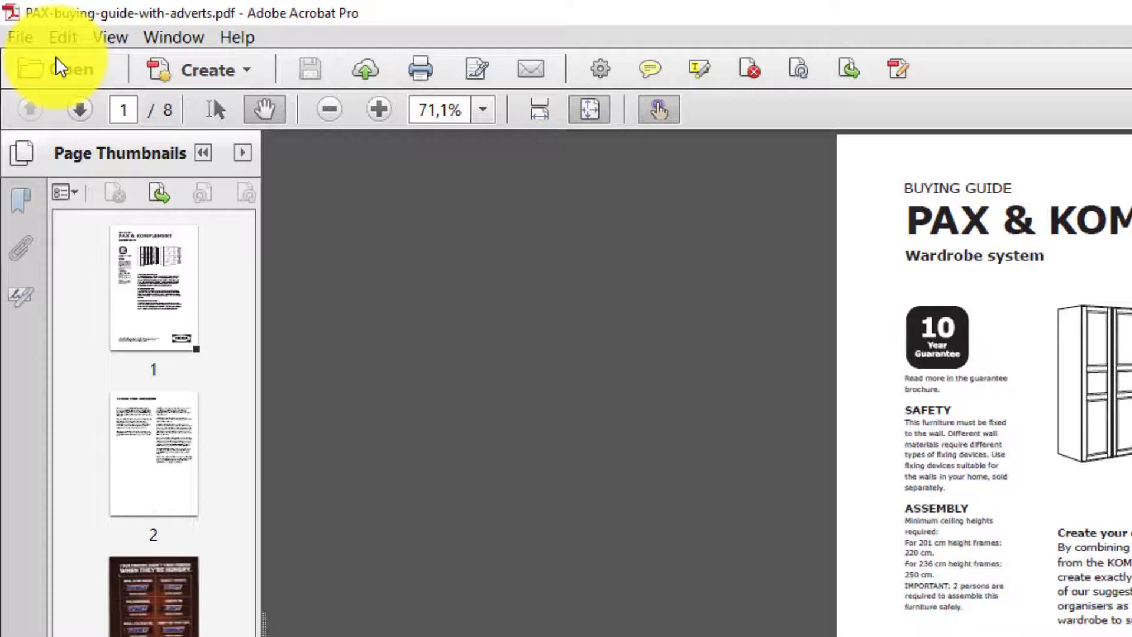
# Open the Print dialog from the File menu (Ctrl+P).
pyautogui.click(10, 20)
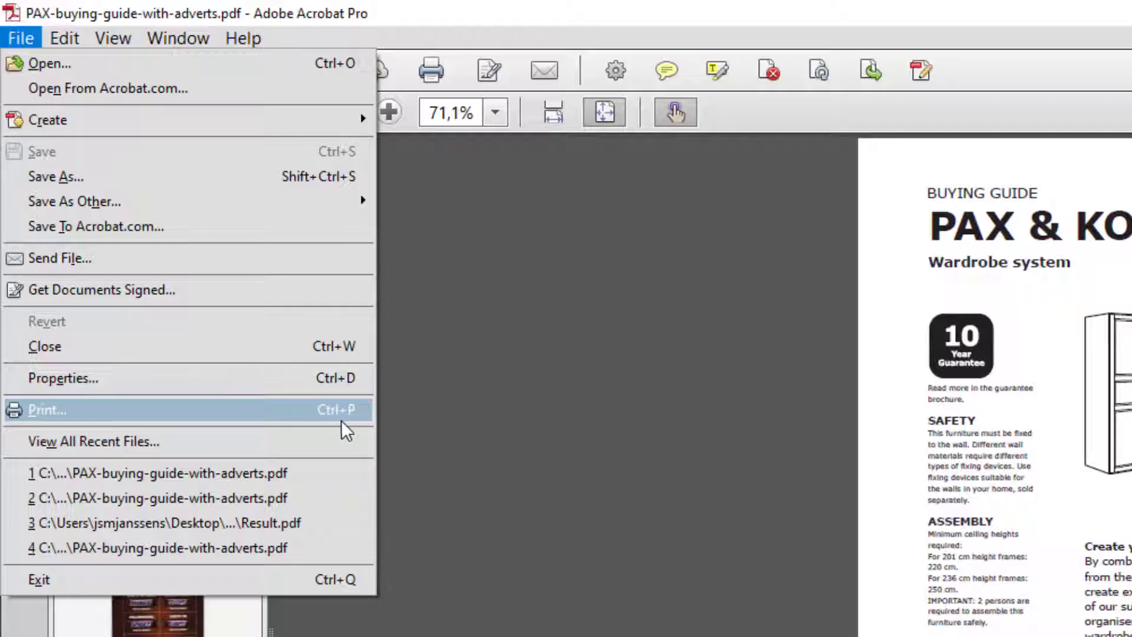
pyautogui.click(170, 416)
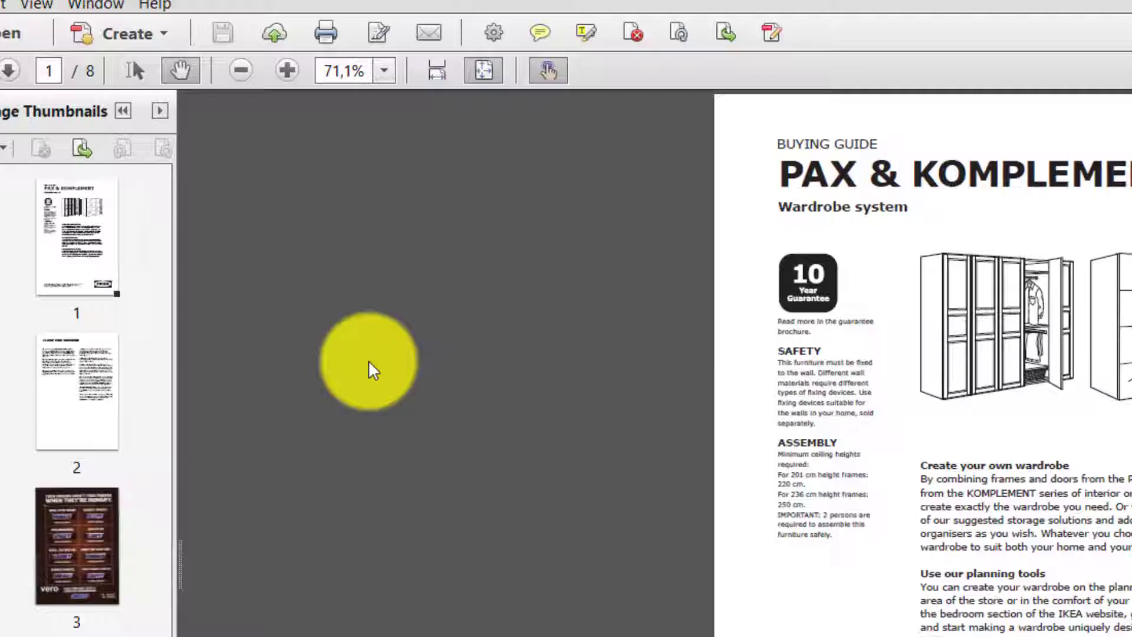
pyautogui.hotkey('ctrl', 'p')
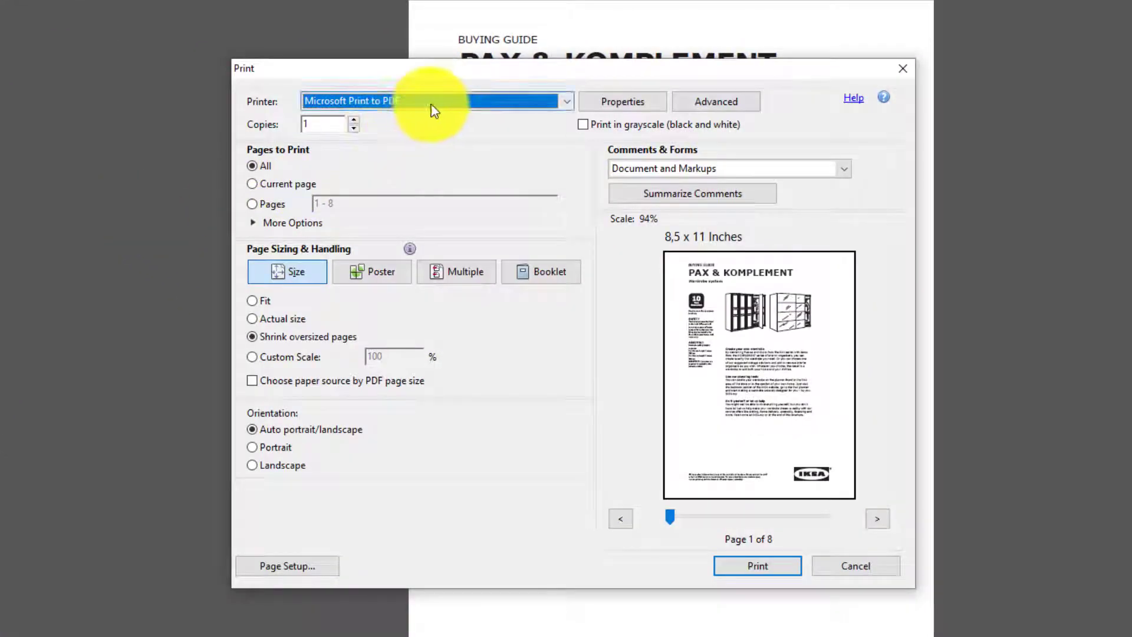
# Choose Microsoft Print to PDF and print only pages 1,2,4,5,7,8.
pyautogui.click(434, 112)
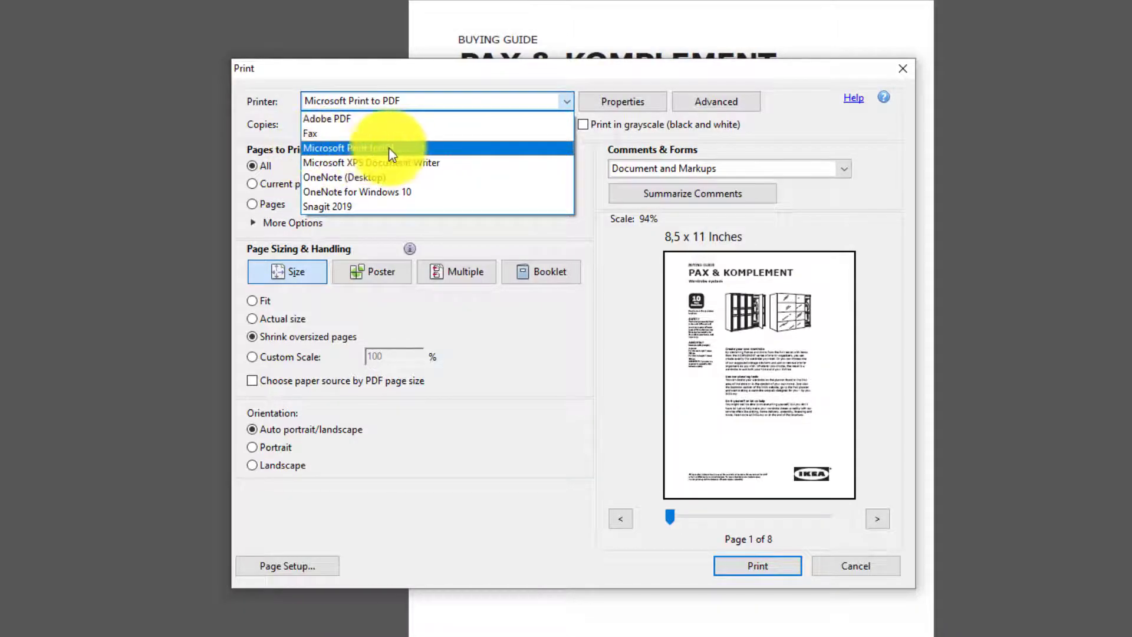
pyautogui.click(411, 150)
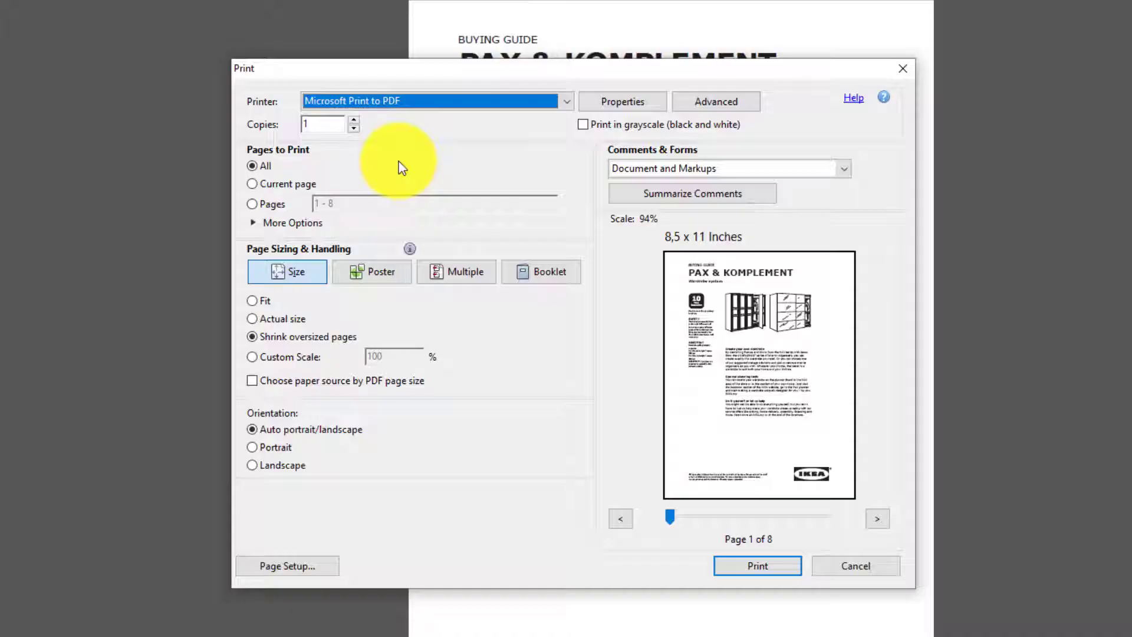
pyautogui.click(270, 206)
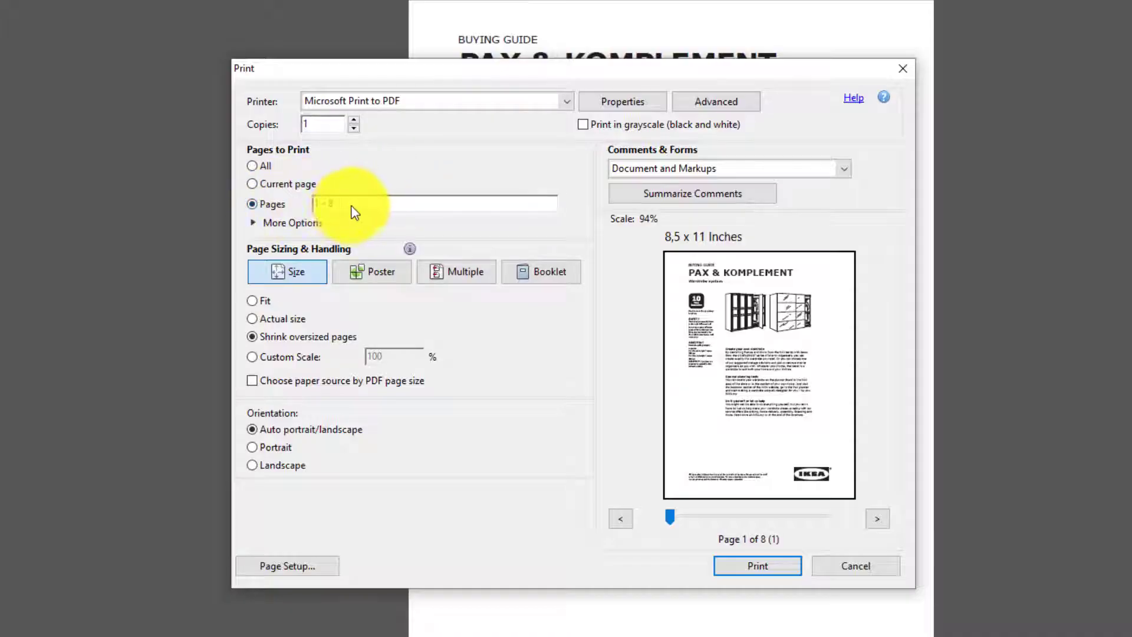
pyautogui.write('1,2')
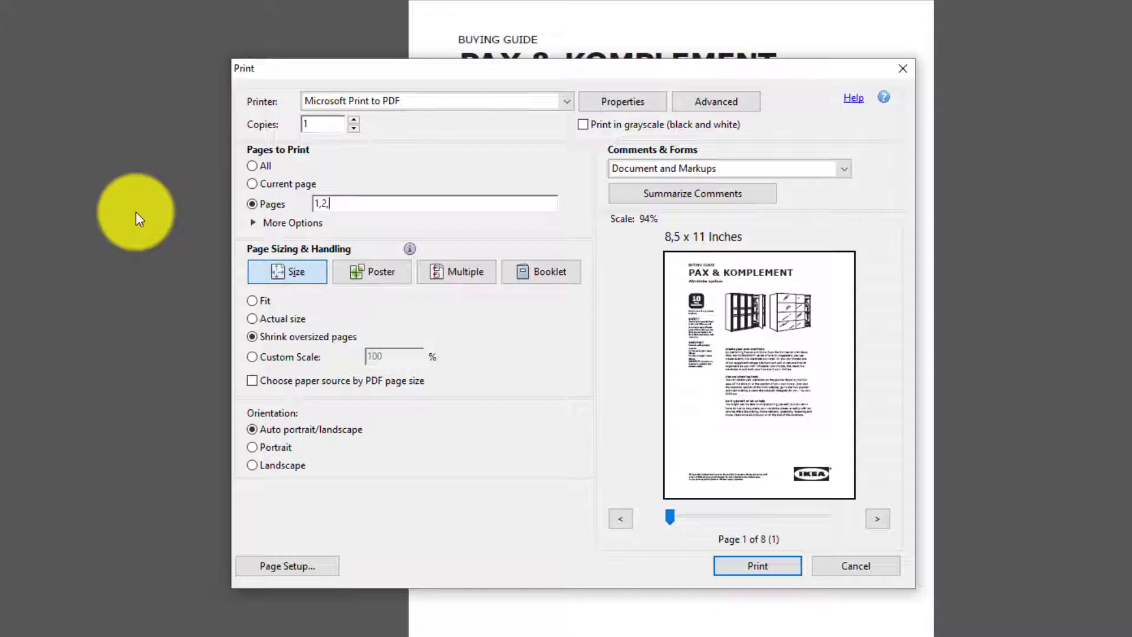
pyautogui.write(',4,5,7,8')
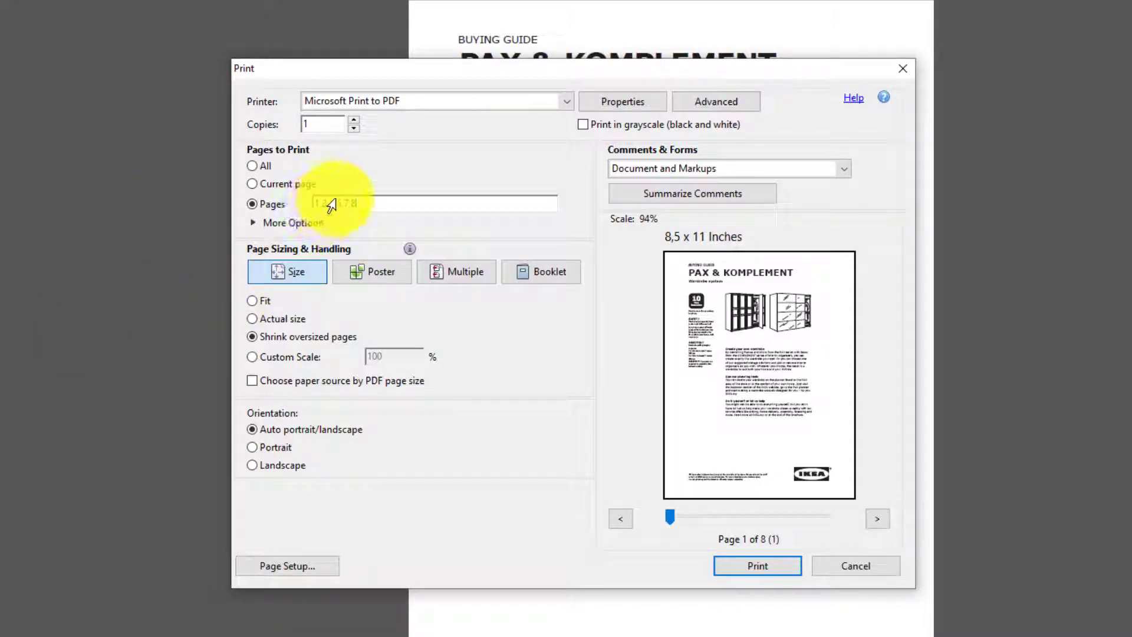
# Step through the preview to confirm all six output pages.
pyautogui.click(878, 515)
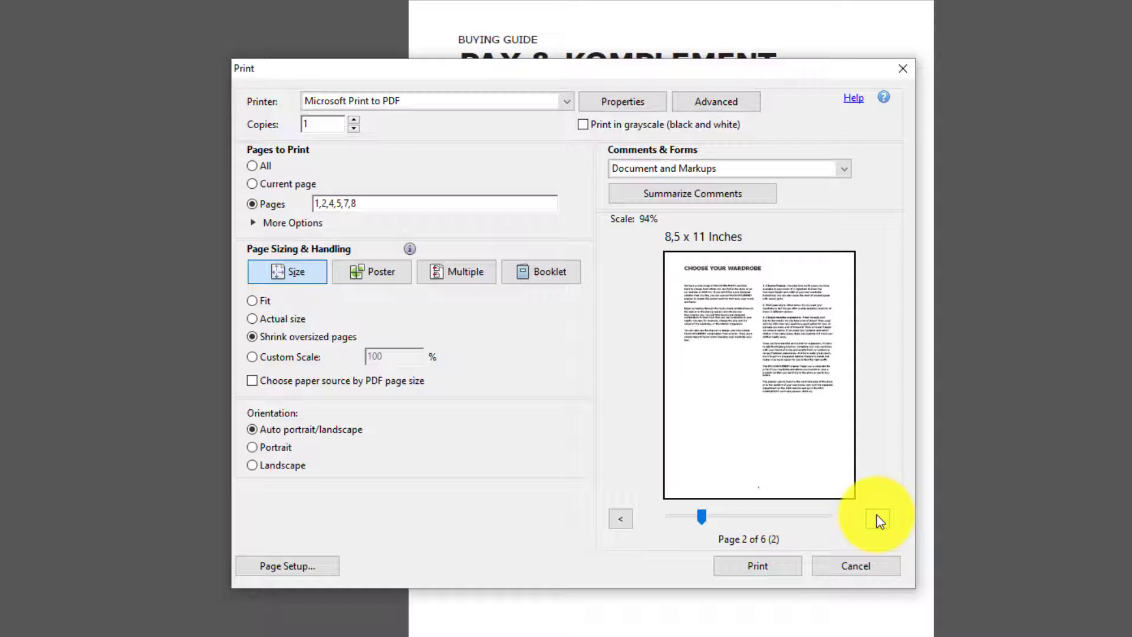
pyautogui.click(877, 515)
pyautogui.click(877, 515)
pyautogui.click(877, 515)
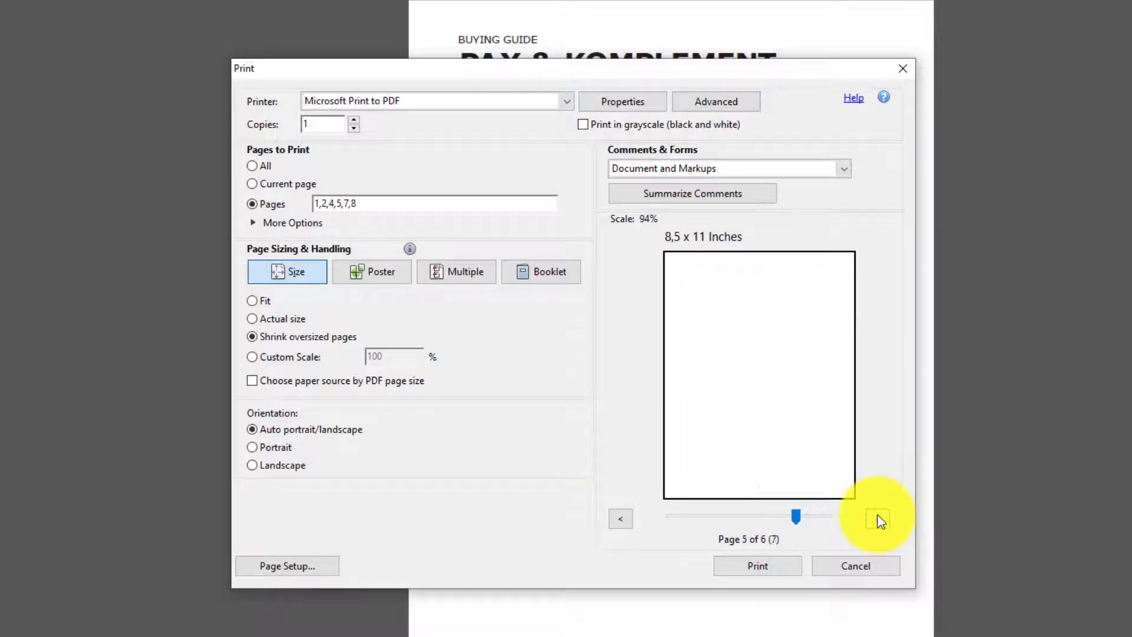
pyautogui.click(877, 516)
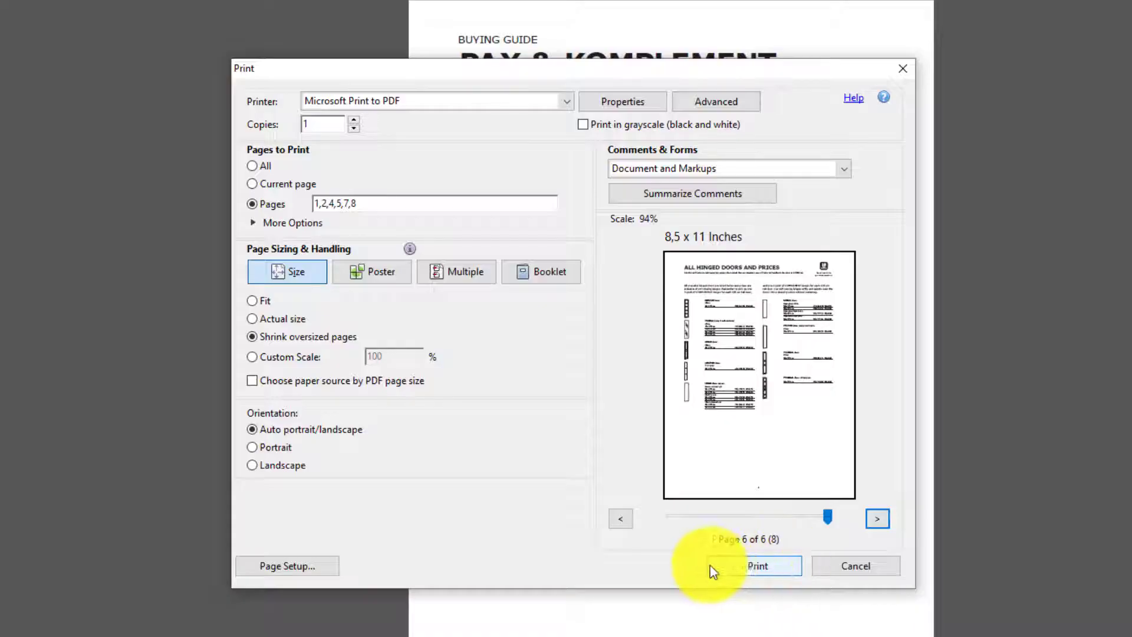
# Print and save the output as 'Result without adverts' in the Second Method folder.
pyautogui.click(743, 567)
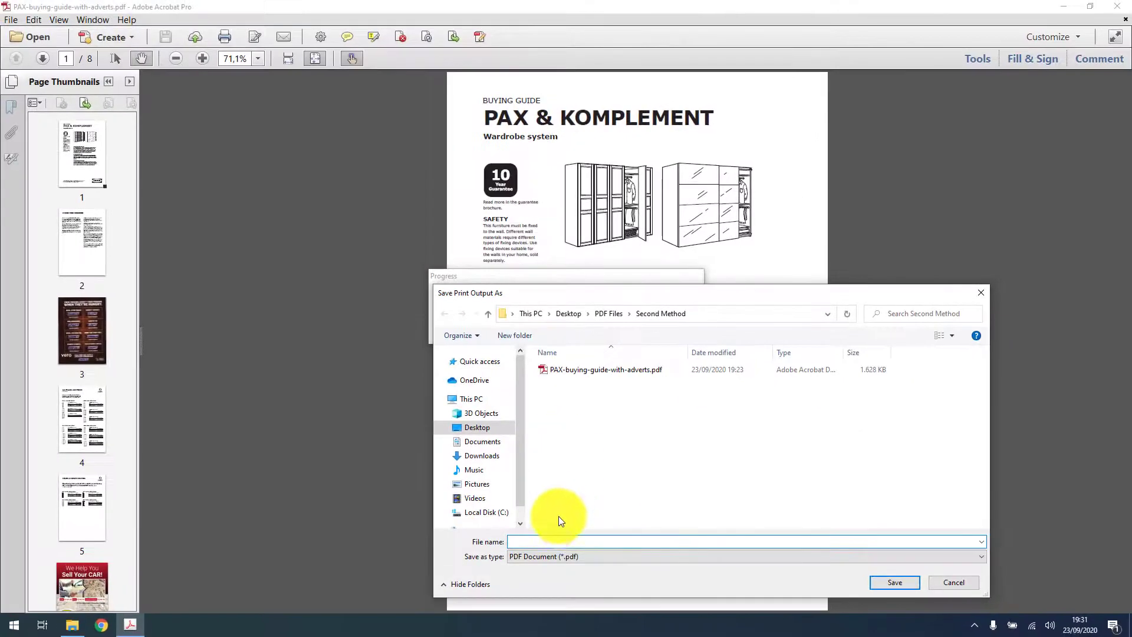
pyautogui.write('Result without ad')
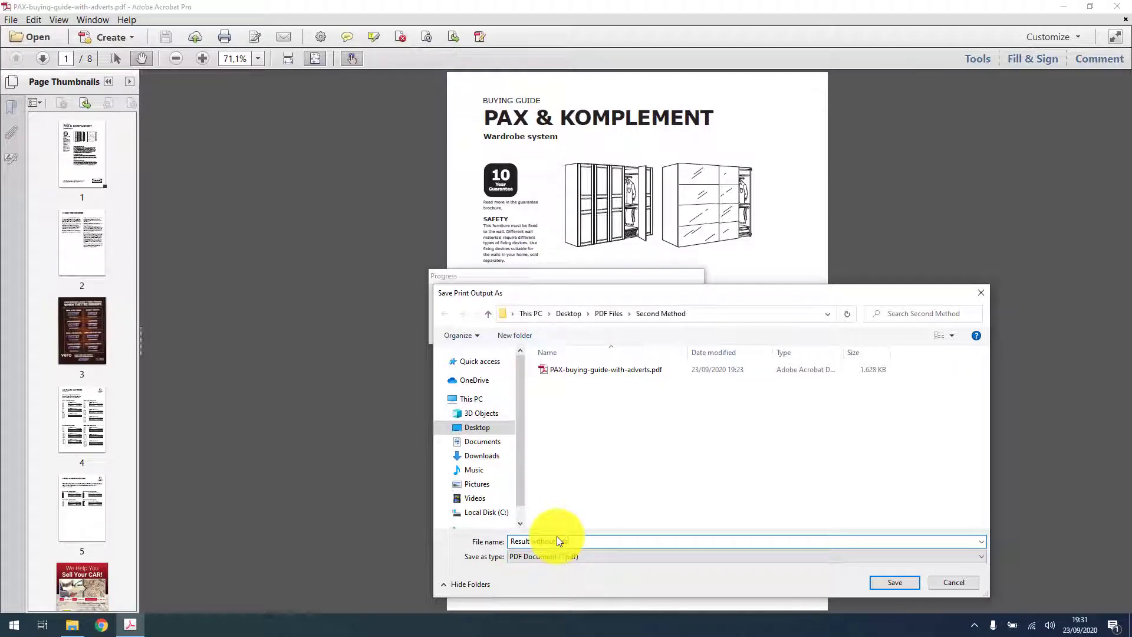
pyautogui.write('rts')
pyautogui.click(883, 584)
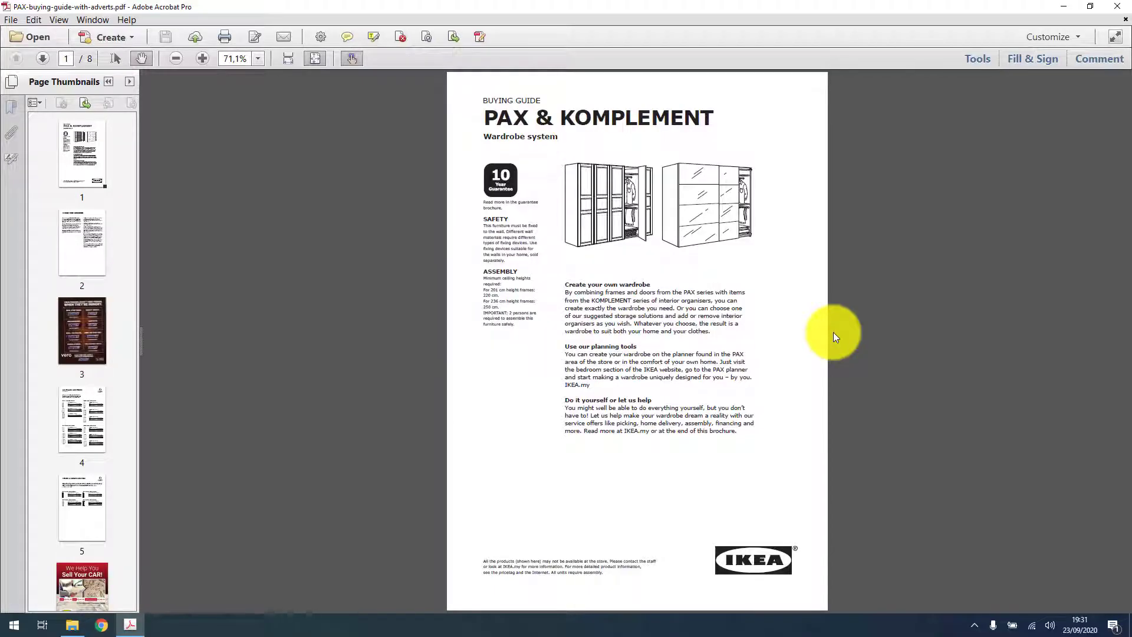
# Close the original guide and open Result without adverts.pdf fitted to one full page.
pyautogui.click(1117, 8)
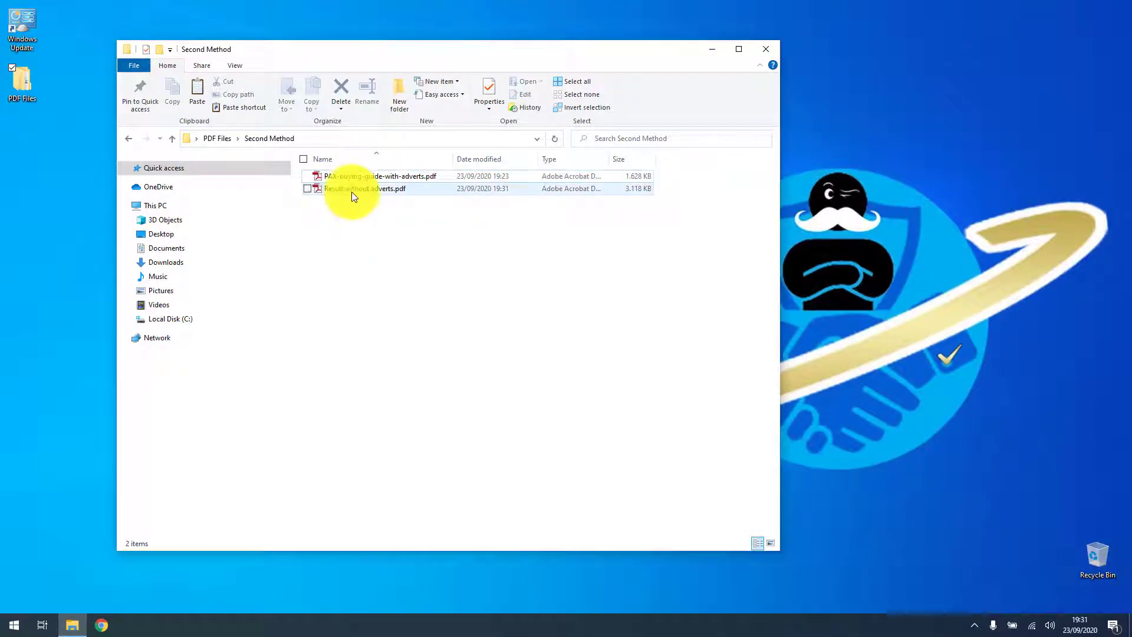
pyautogui.doubleClick(352, 190)
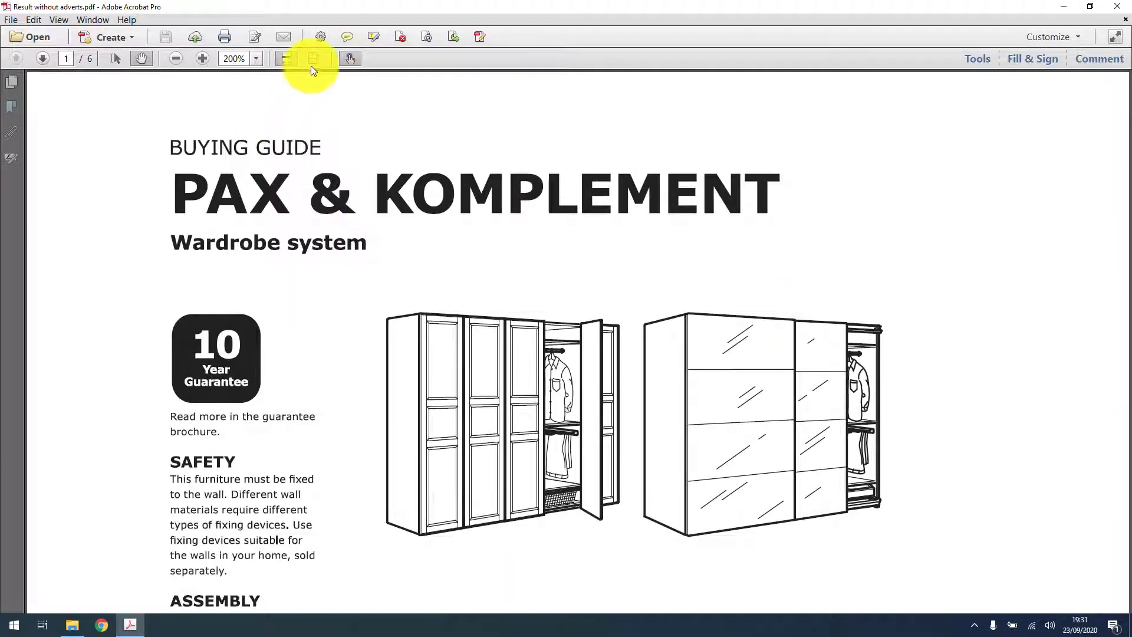
pyautogui.click(312, 64)
pyautogui.scroll(-1, 310, 245)
pyautogui.scroll(-4, 311, 245)
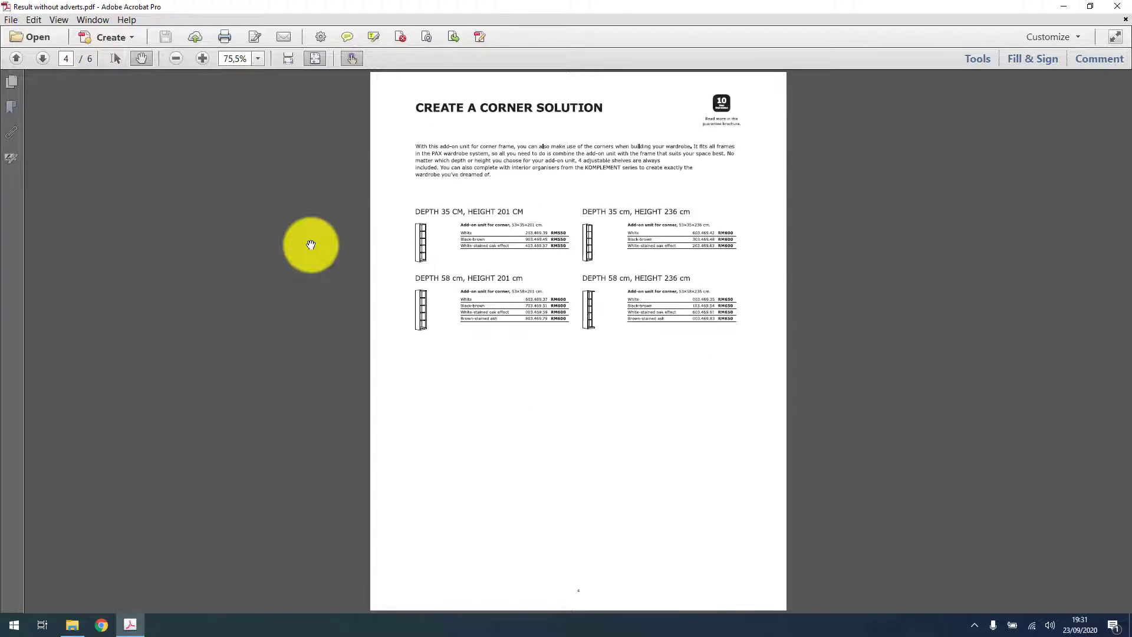
# Show the new PDF's page thumbnails and return to page 1.
pyautogui.click(13, 86)
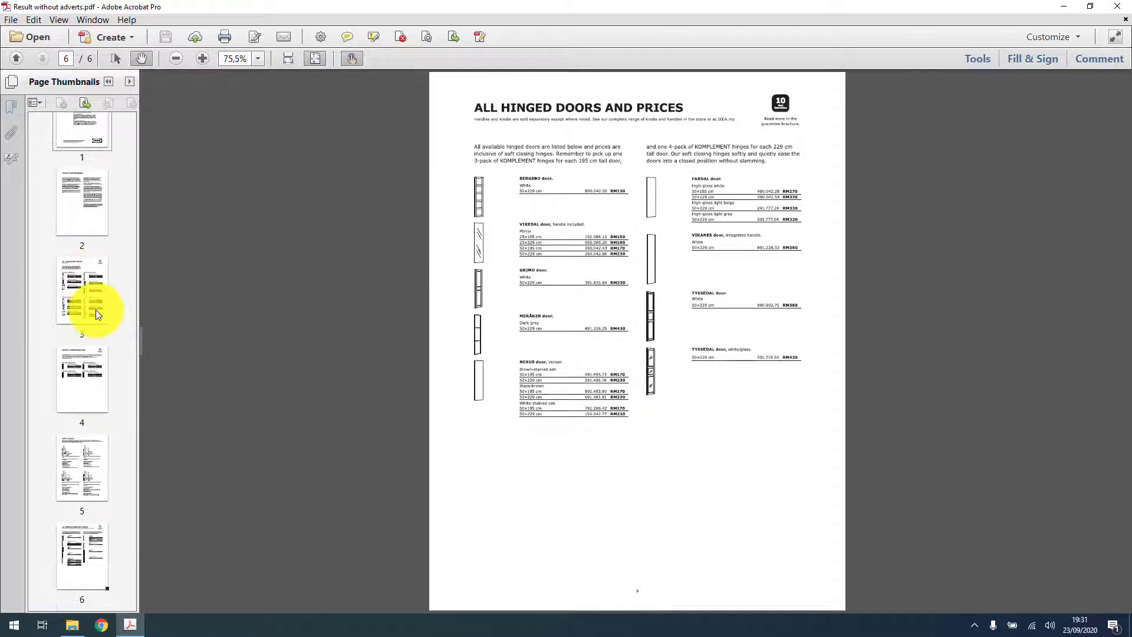
pyautogui.scroll(1, 96, 309)
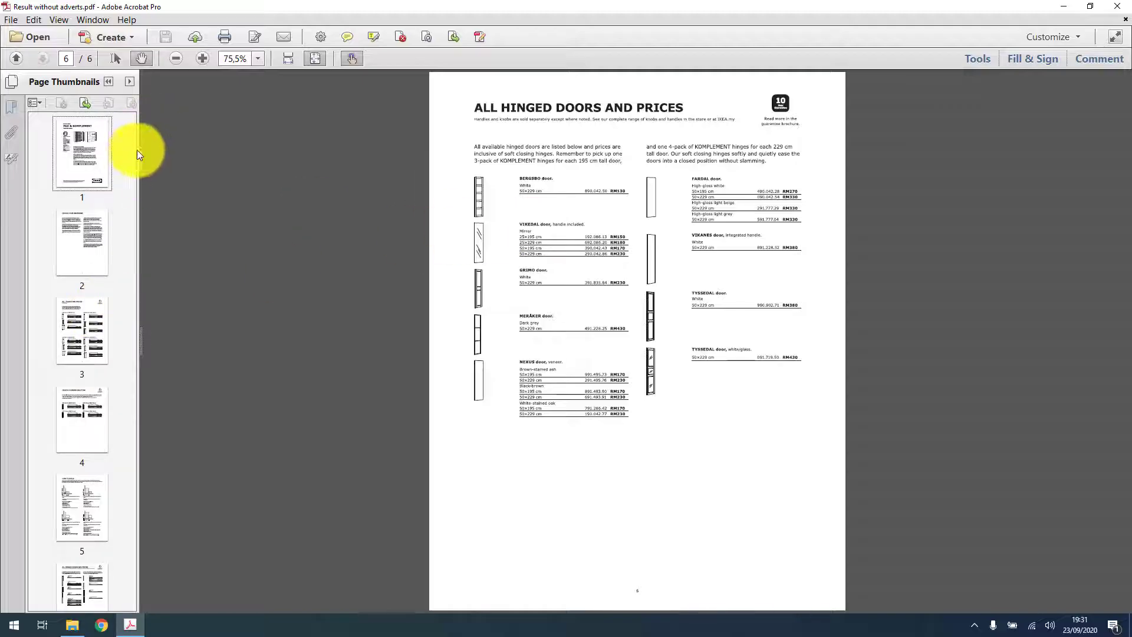
pyautogui.click(86, 137)
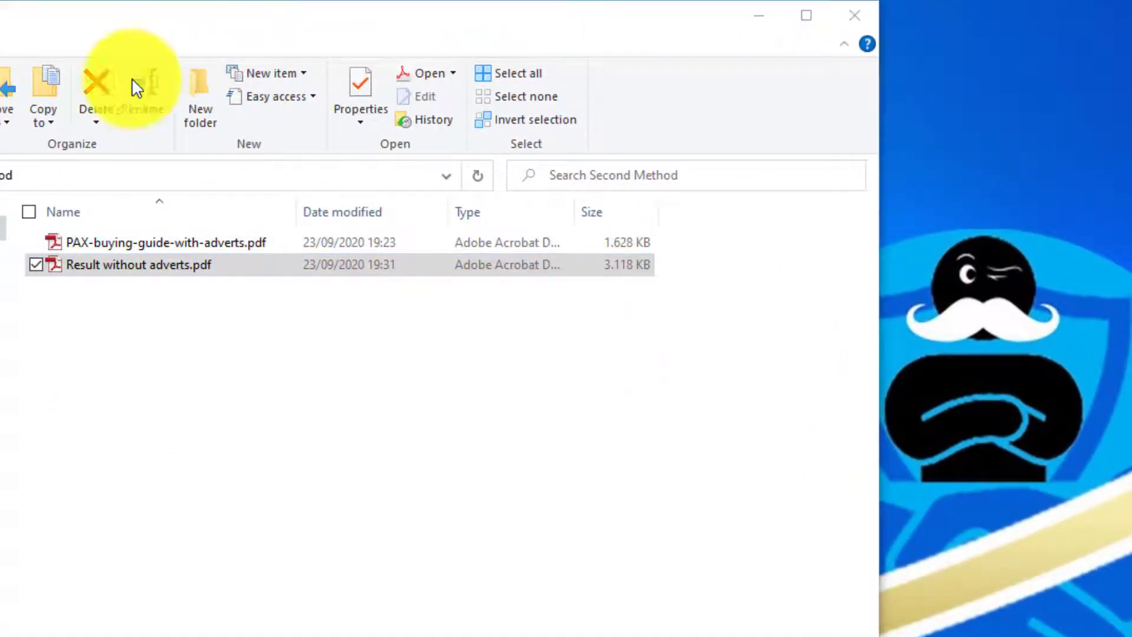
# Compare the First Method PDF (1.207 KB) against 'Result without adverts' (3.118 KB), then close First Method.
pyautogui.moveTo(186, 40); pyautogui.dragTo(201, 324)
pyautogui.doubleClick(130, 577)
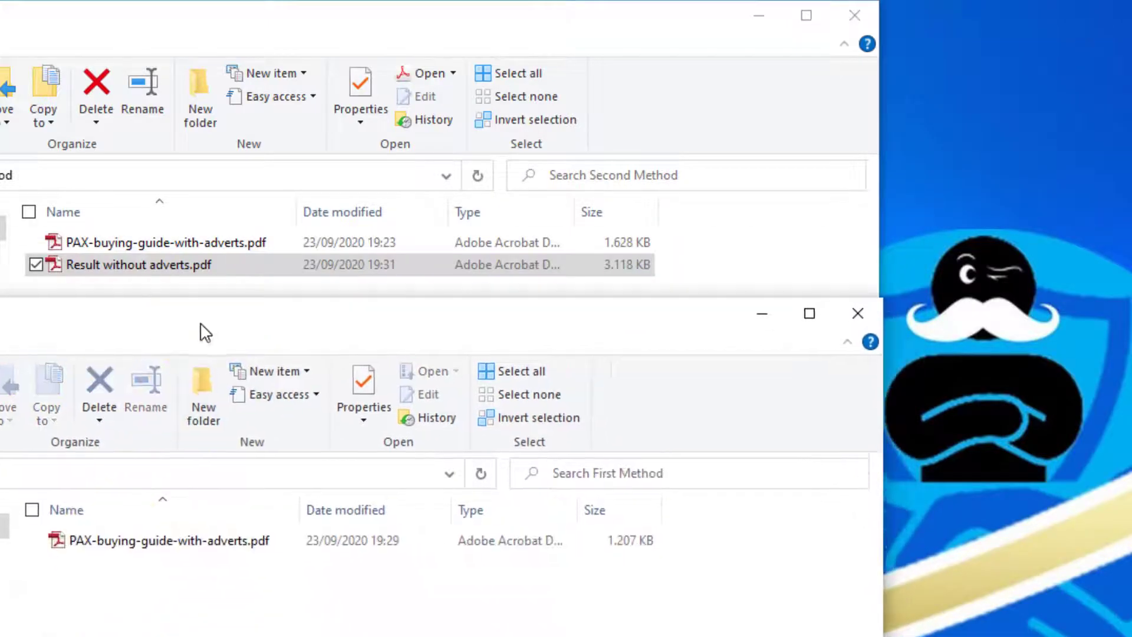
pyautogui.click(635, 547)
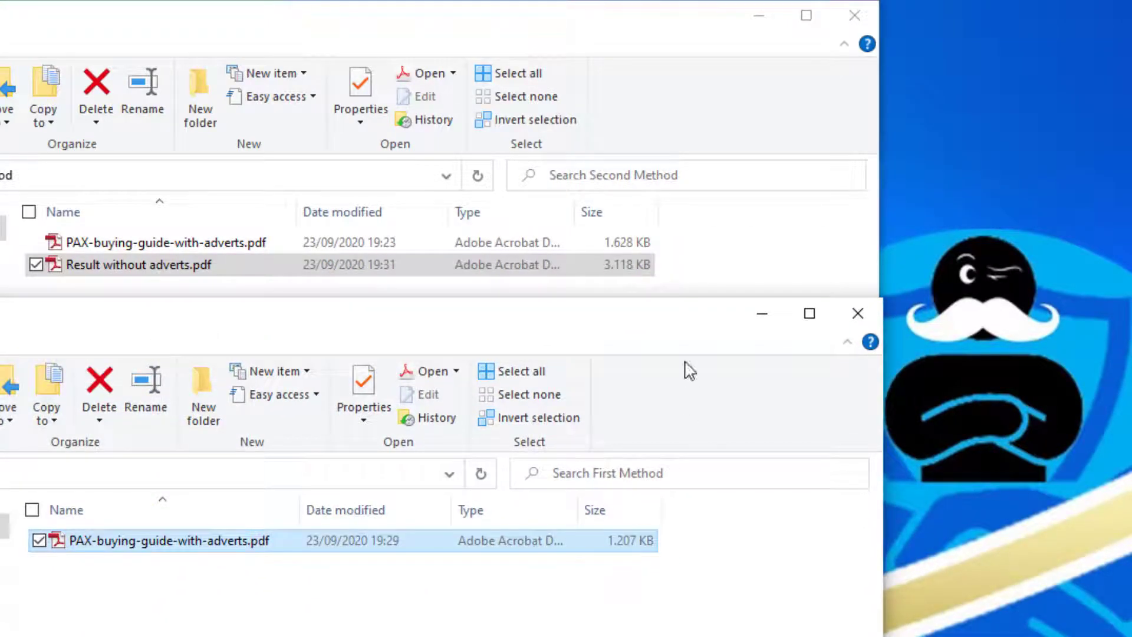
pyautogui.click(628, 273)
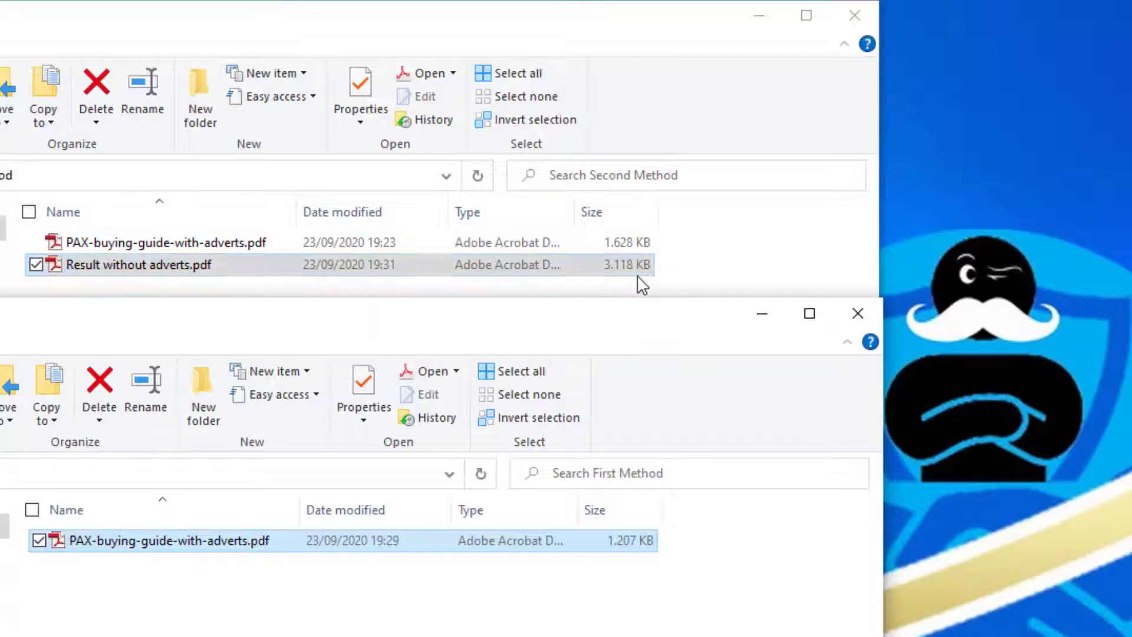
pyautogui.click(728, 340)
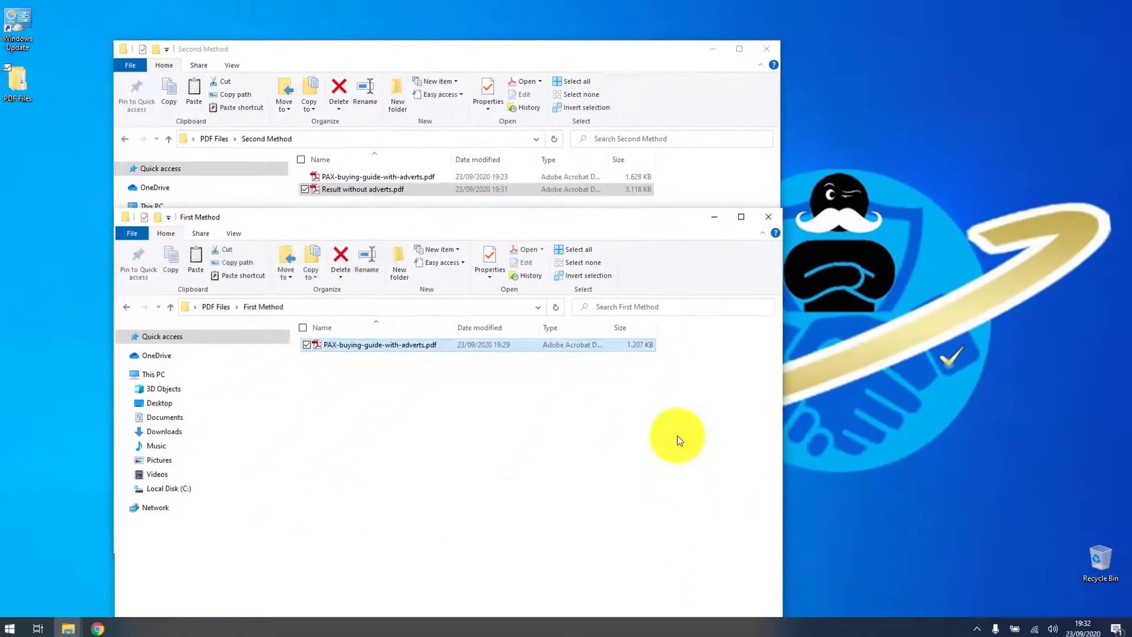
pyautogui.click(690, 601)
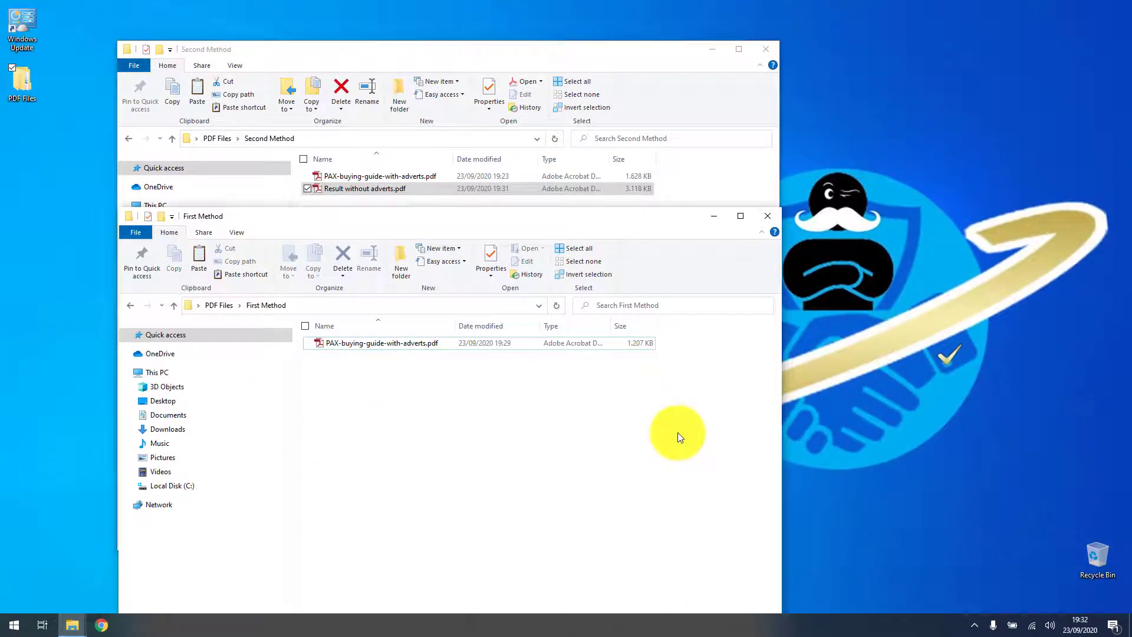
pyautogui.click(769, 220)
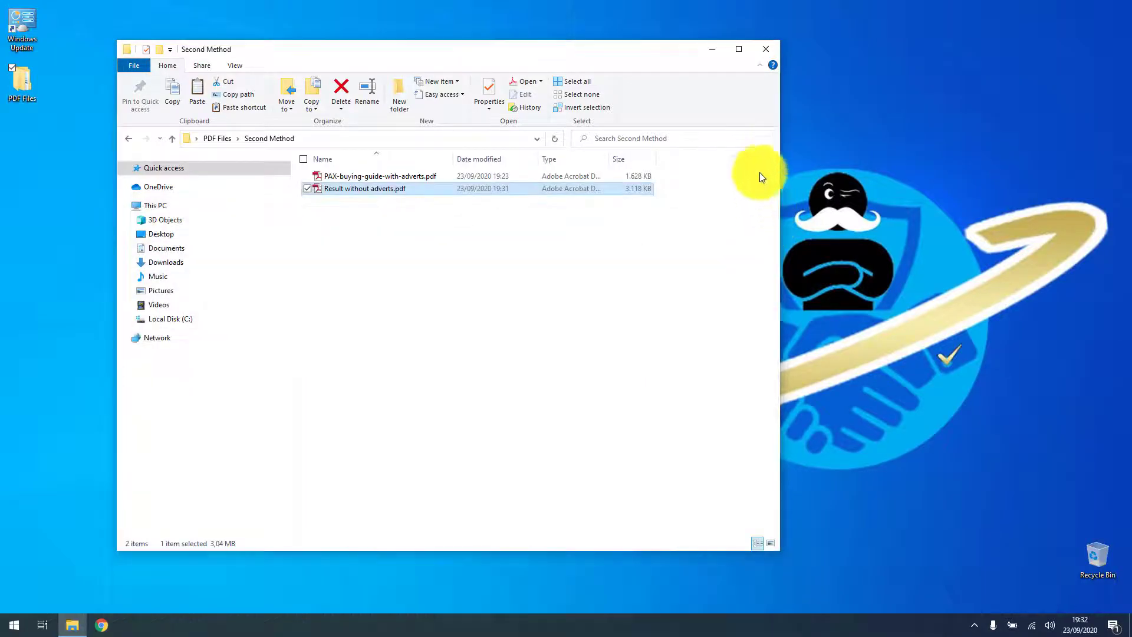
# Close the Second Method Explorer window to leave a clear desktop.
pyautogui.click(766, 55)
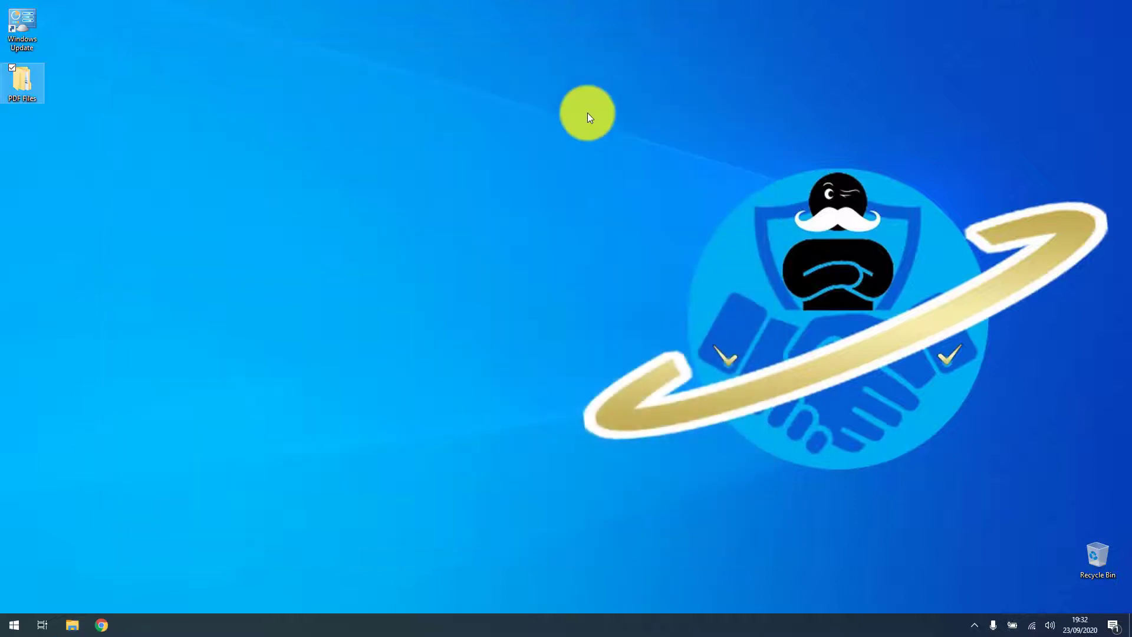